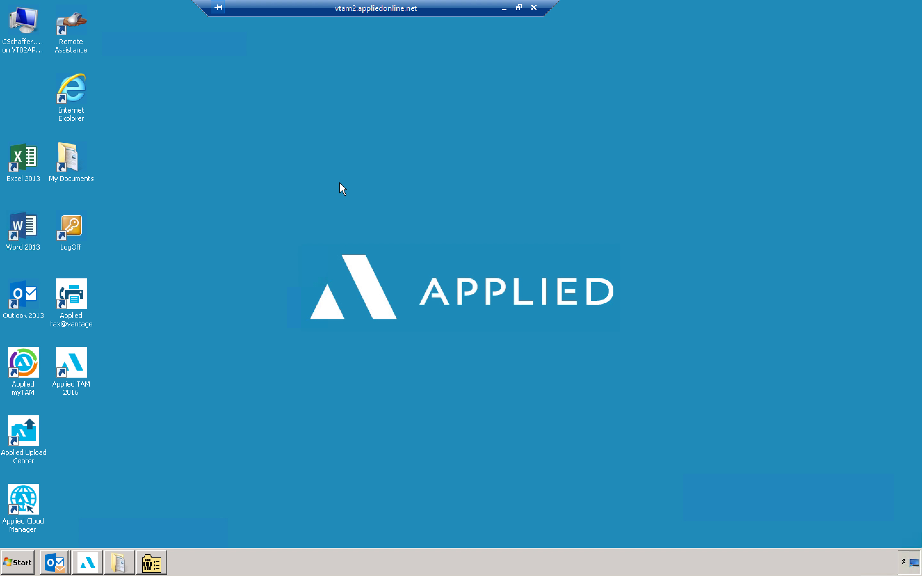
# Step: Launch Applied Upload Center from the remote desktop and bring its window forward on the local desktop
pyautogui.click(32, 430)
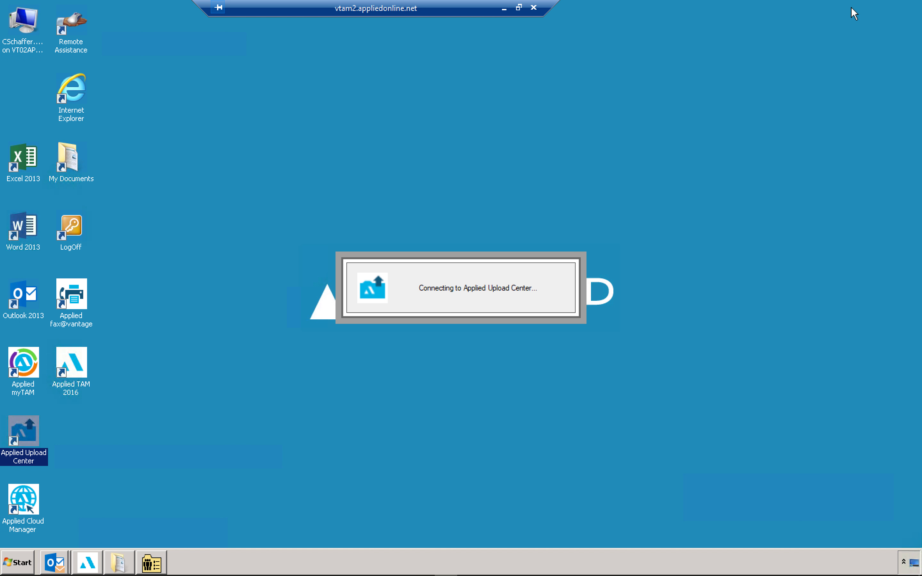
pyautogui.moveTo(481, 9); pyautogui.dragTo(513, 10)
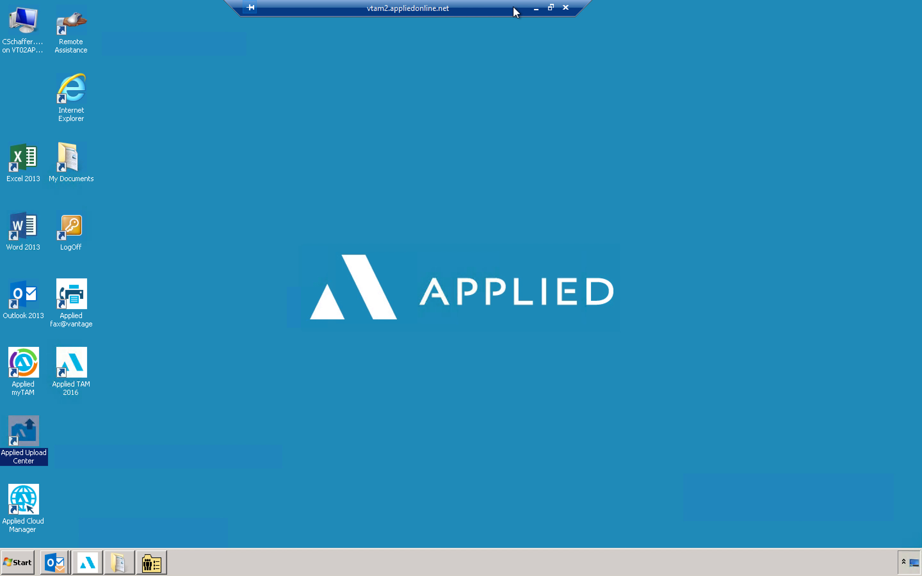
pyautogui.click(551, 7)
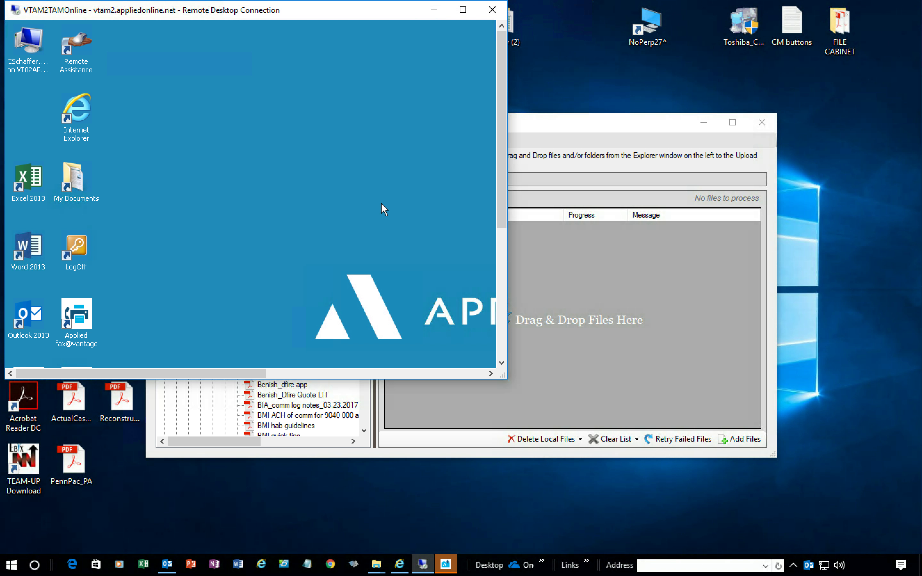
pyautogui.click(611, 120)
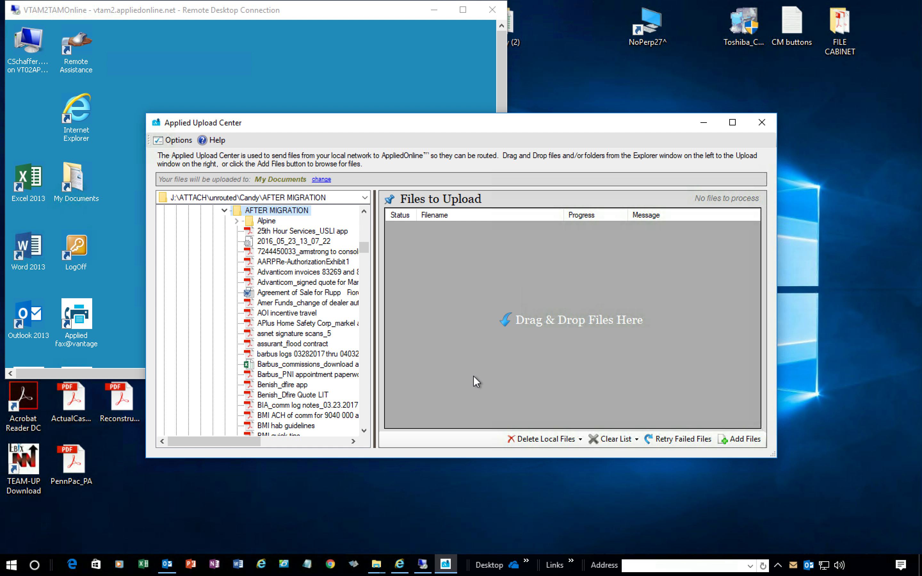
# Step: Minimize the remote desktop session and open the Candy (2) folder's AFTER MIGRATION subfolder
pyautogui.click(431, 16)
pyautogui.click(434, 15)
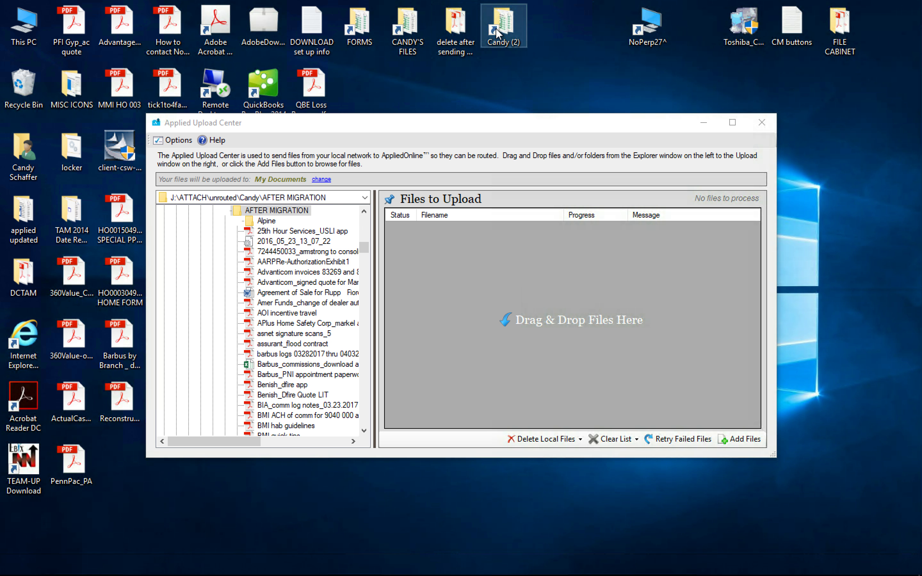
pyautogui.doubleClick(496, 28)
pyautogui.doubleClick(712, 206)
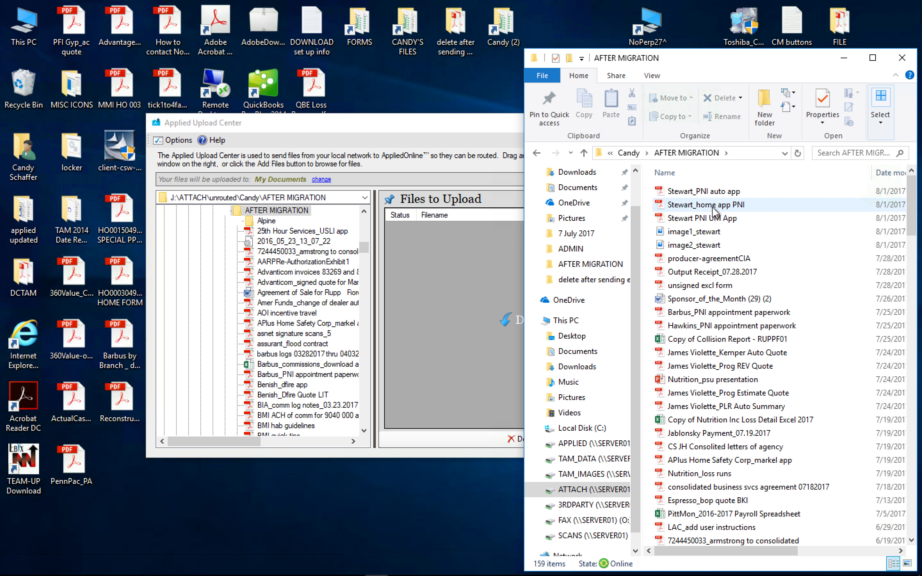
# Step: Upload Stewart_PNI auto app, Stewart_home app PNI and Stewart PNI UM App into Files to Upload
pyautogui.moveTo(714, 196); pyautogui.dragTo(458, 234)
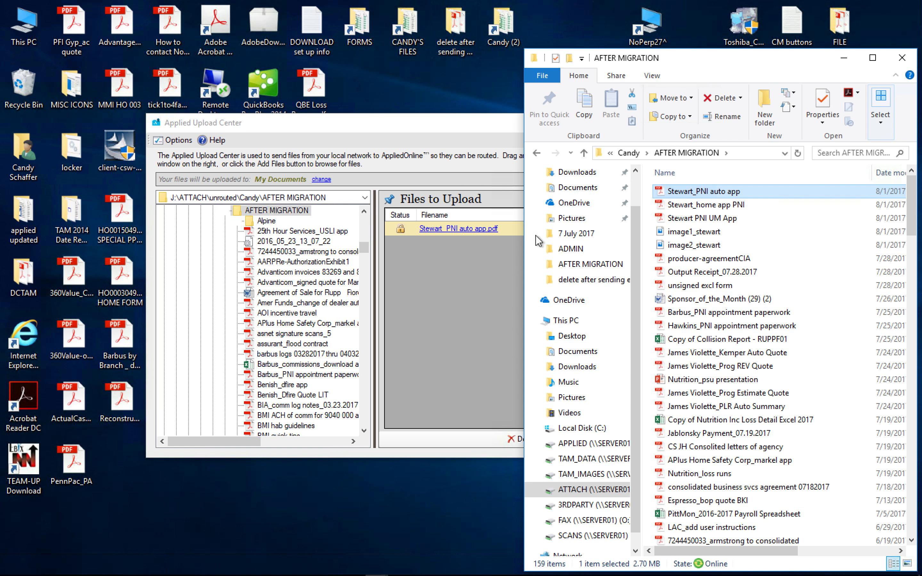
pyautogui.click(742, 204)
pyautogui.moveTo(497, 239); pyautogui.dragTo(476, 256)
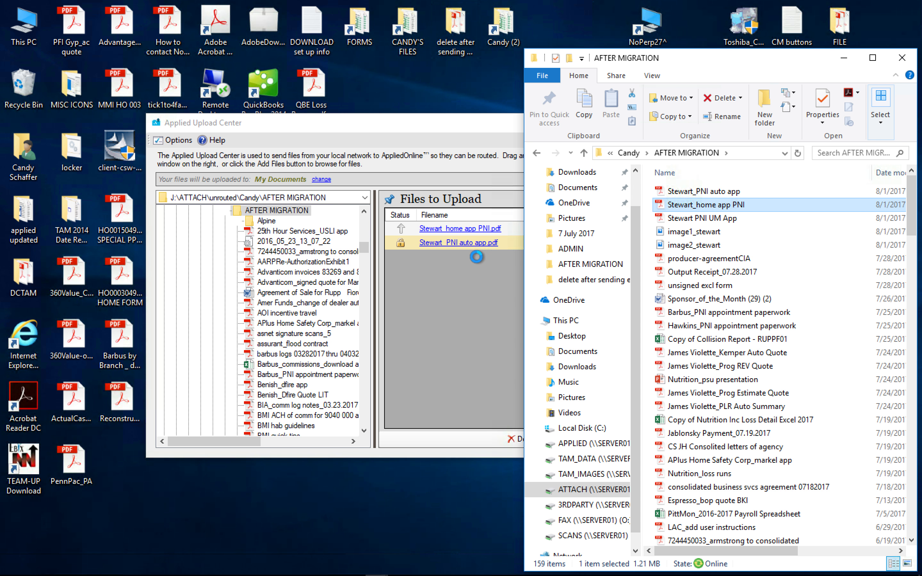
pyautogui.click(708, 221)
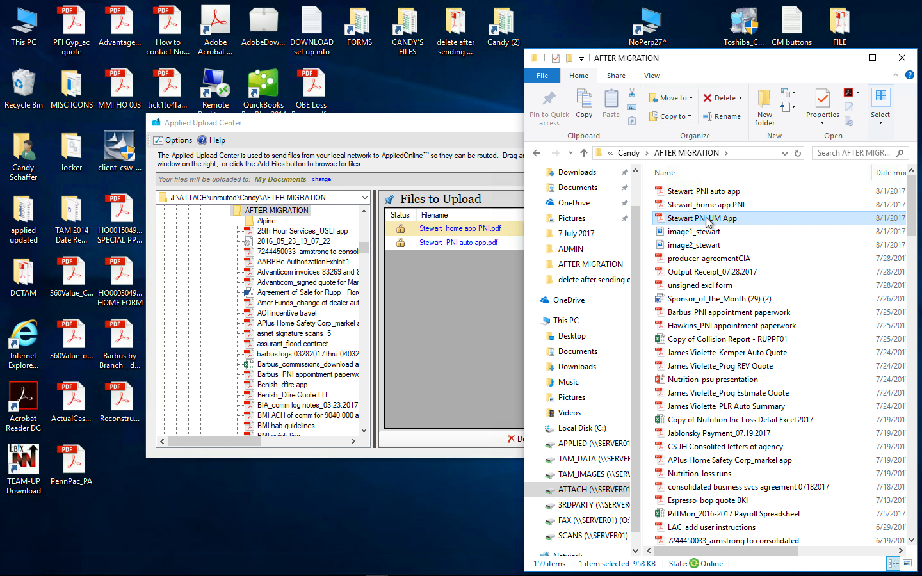
pyautogui.moveTo(708, 220); pyautogui.dragTo(483, 266)
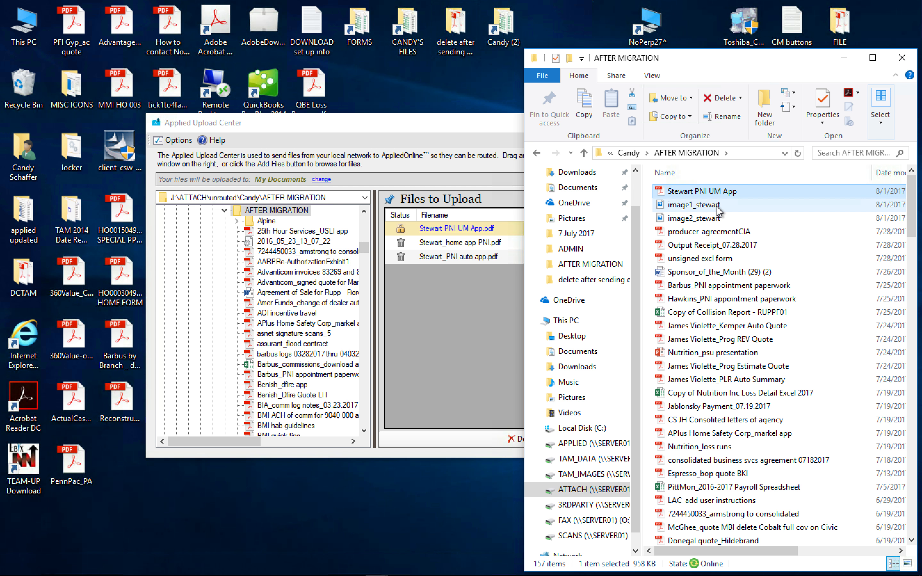
pyautogui.click(479, 128)
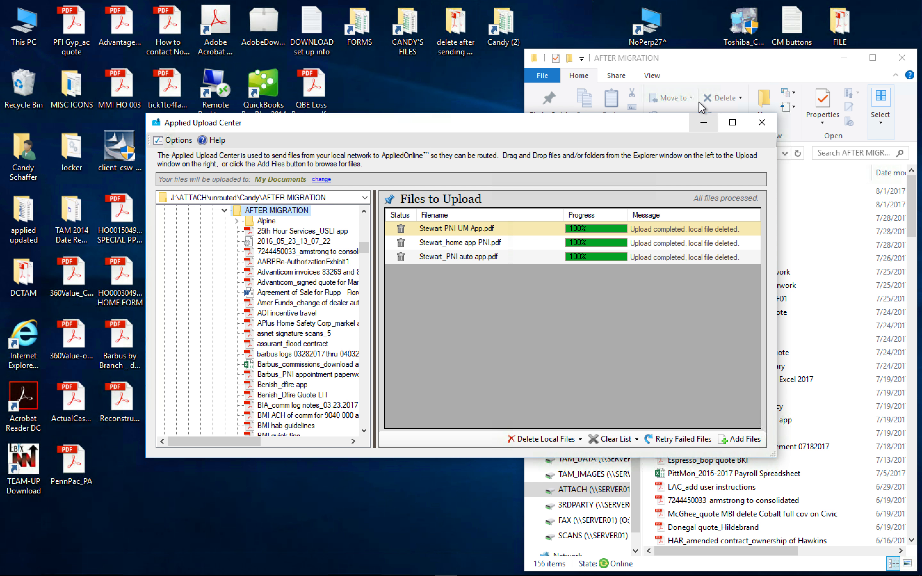
# Step: Upload image1_stewart and image2_stewart into Files to Upload as well
pyautogui.click(716, 62)
pyautogui.moveTo(711, 192); pyautogui.dragTo(474, 283)
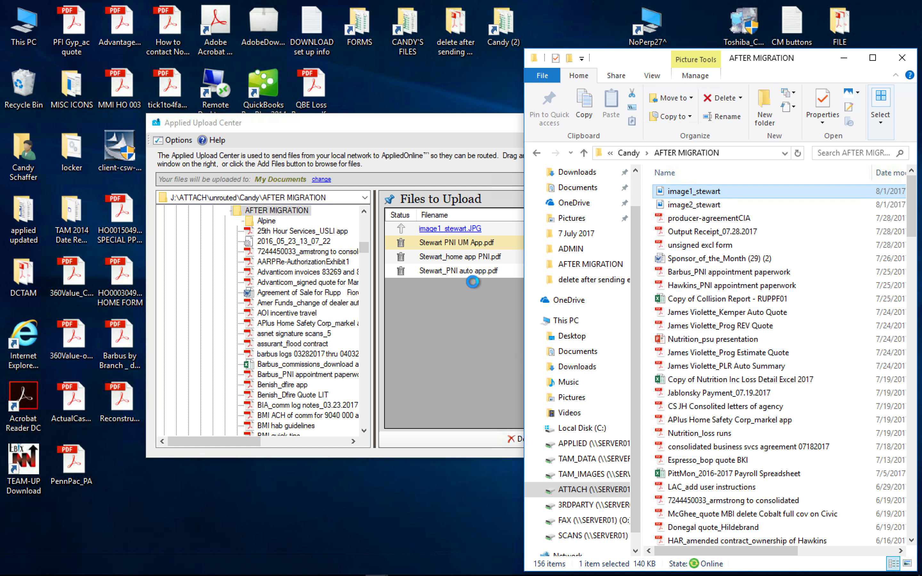
pyautogui.moveTo(683, 207); pyautogui.dragTo(453, 360)
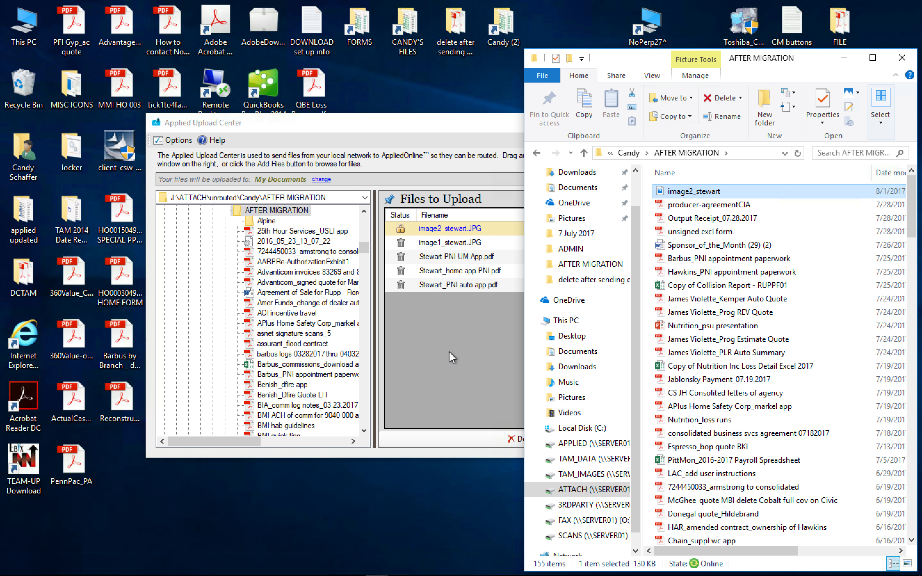
pyautogui.moveTo(321, 574)
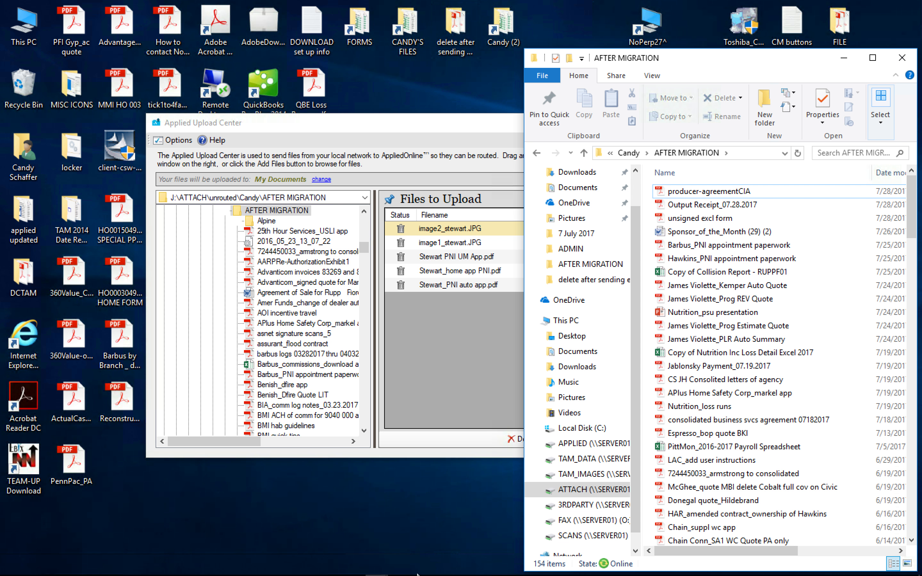
pyautogui.click(410, 528)
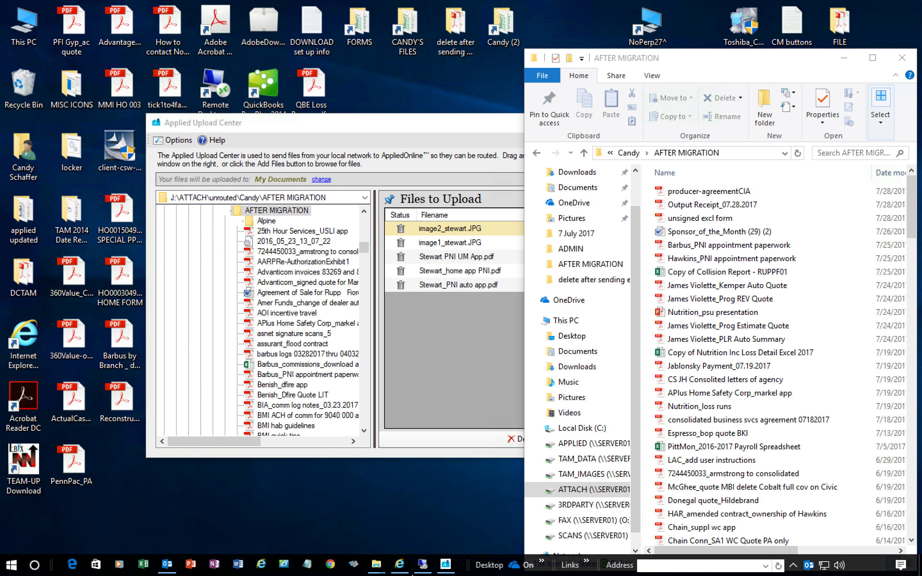
# Step: Minimize File Explorer and the Upload Center, restore the remote desktop maximized, and switch to Applied TAM
pyautogui.click(843, 60)
pyautogui.click(706, 123)
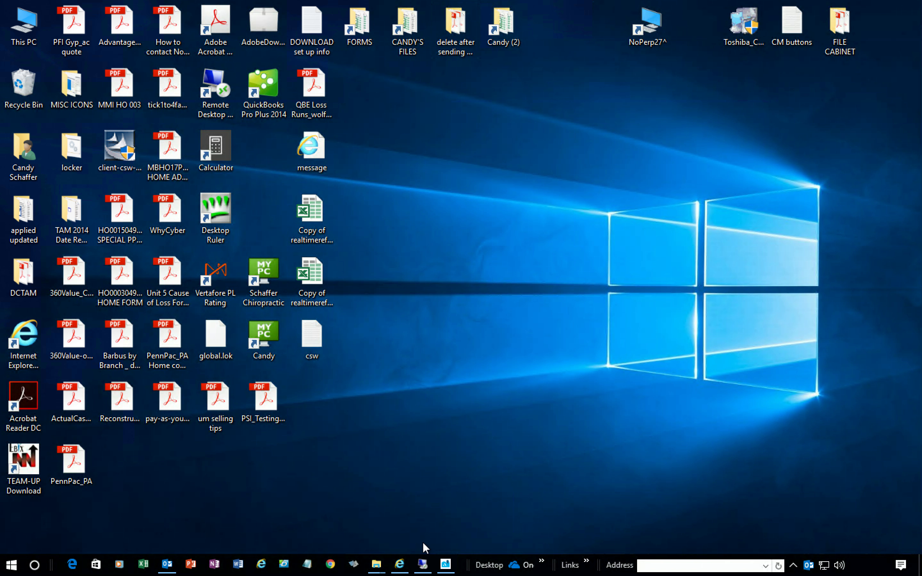
pyautogui.click(422, 565)
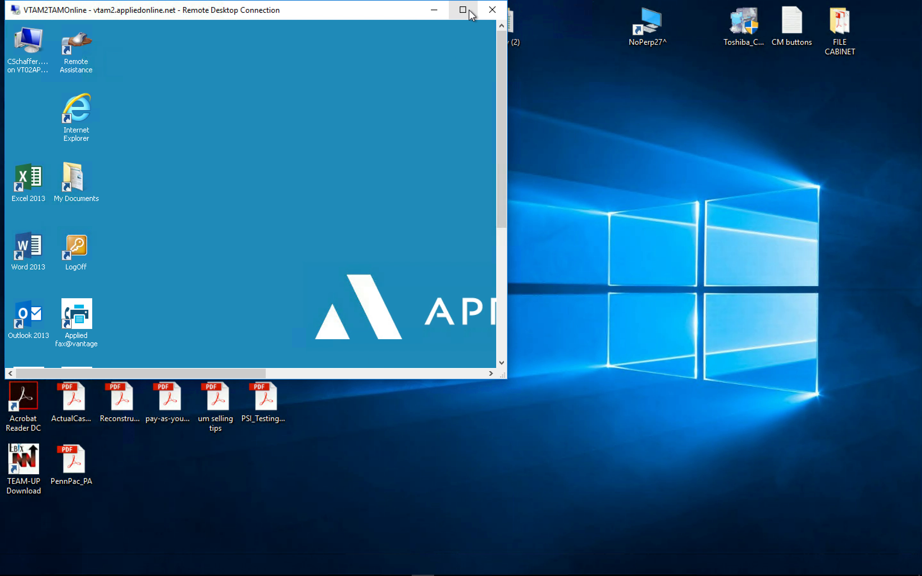
pyautogui.click(469, 10)
pyautogui.click(151, 563)
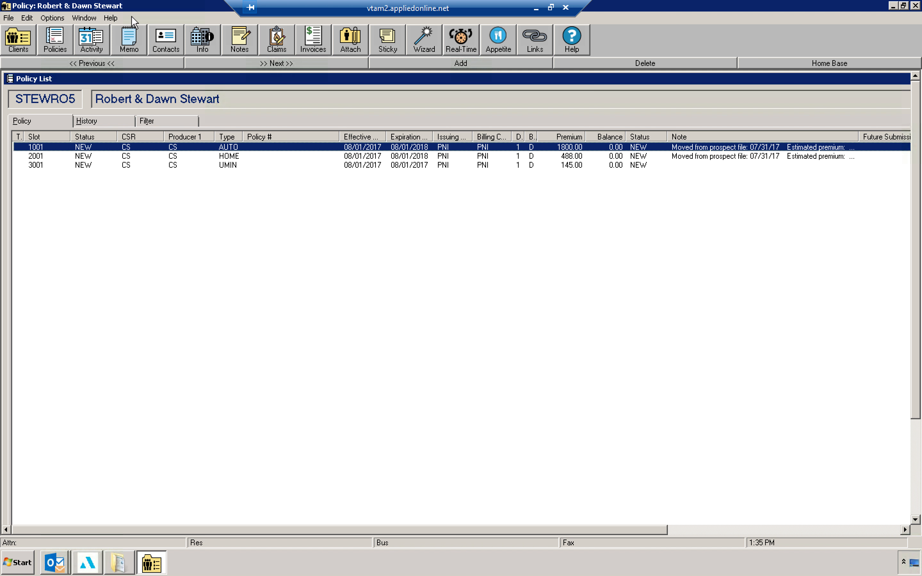
# Step: Review the client's AUTO, HOME and UMIN policies in the policy list
pyautogui.doubleClick(159, 81)
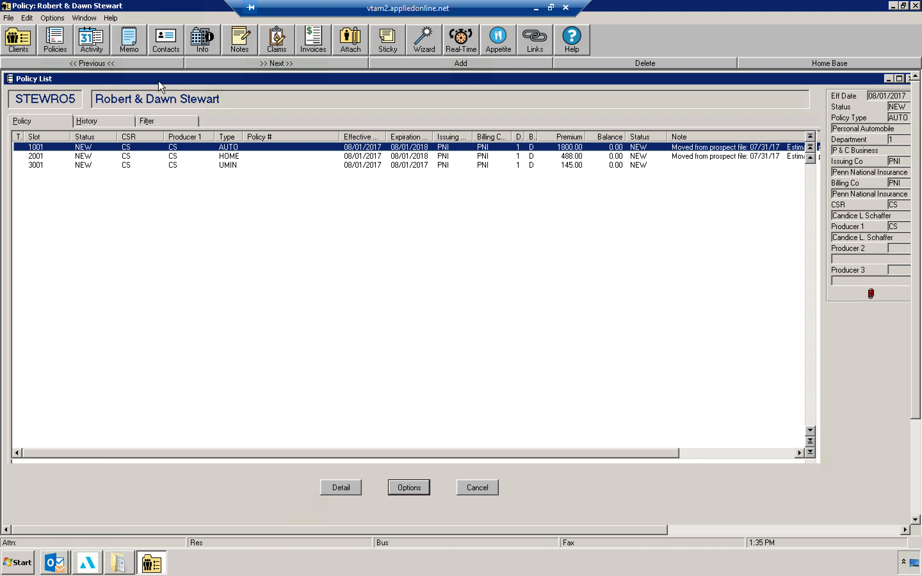
pyautogui.click(317, 157)
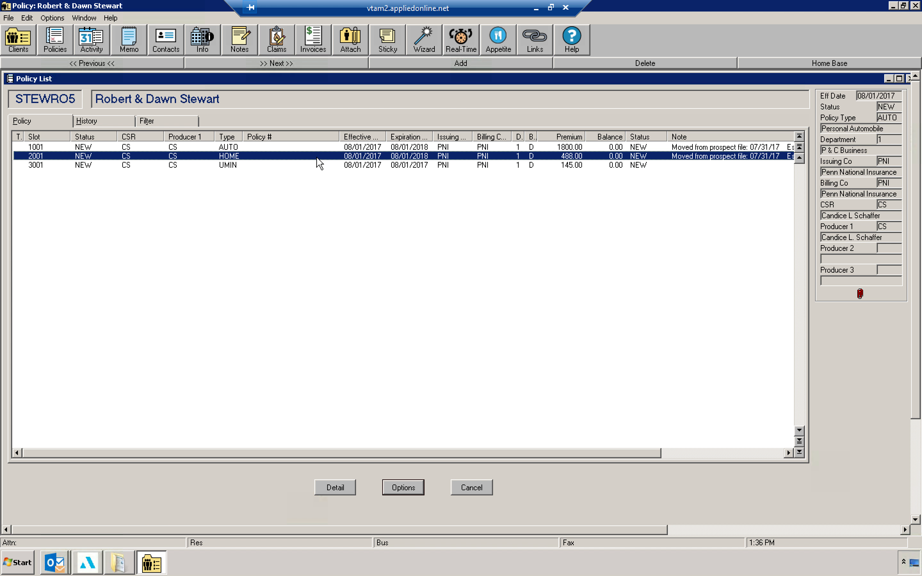
pyautogui.click(355, 164)
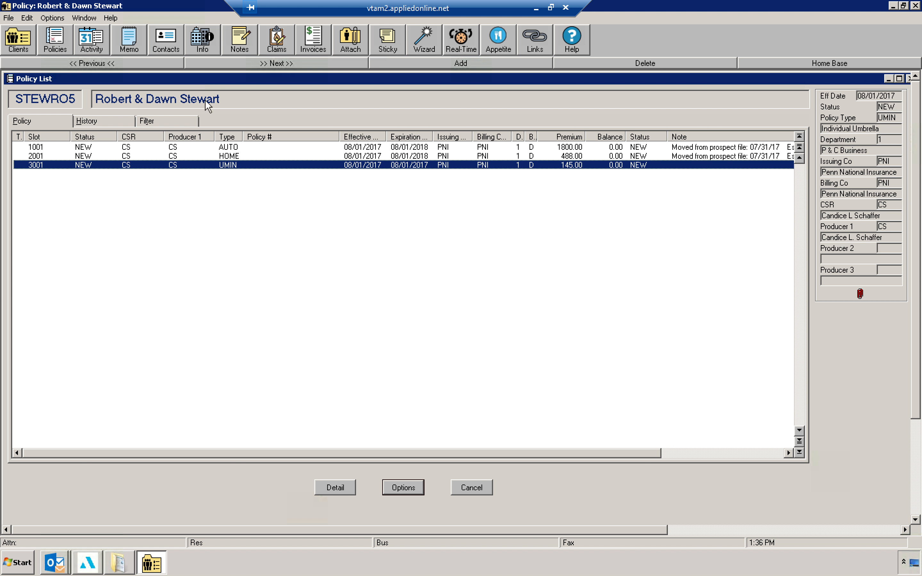
pyautogui.click(249, 148)
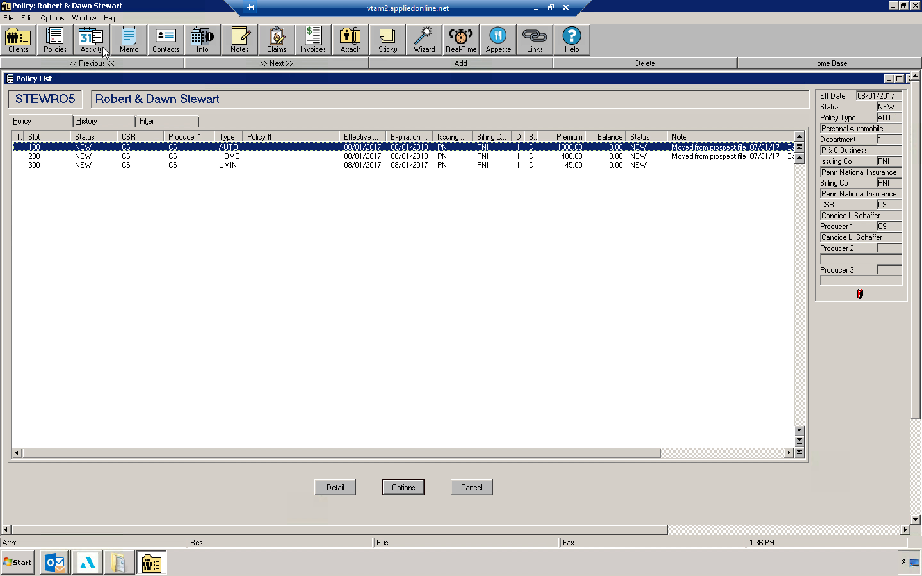
# Step: Add an ISSU activity for the AUTO policy with description 'Issued PNI Auto Eff 8/1/2017'
pyautogui.click(95, 50)
pyautogui.click(397, 64)
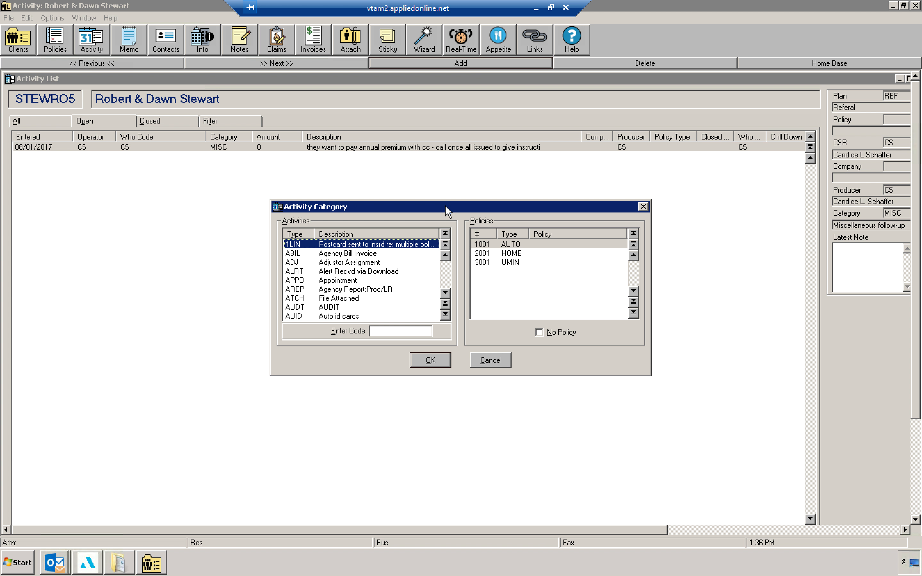
pyautogui.click(412, 332)
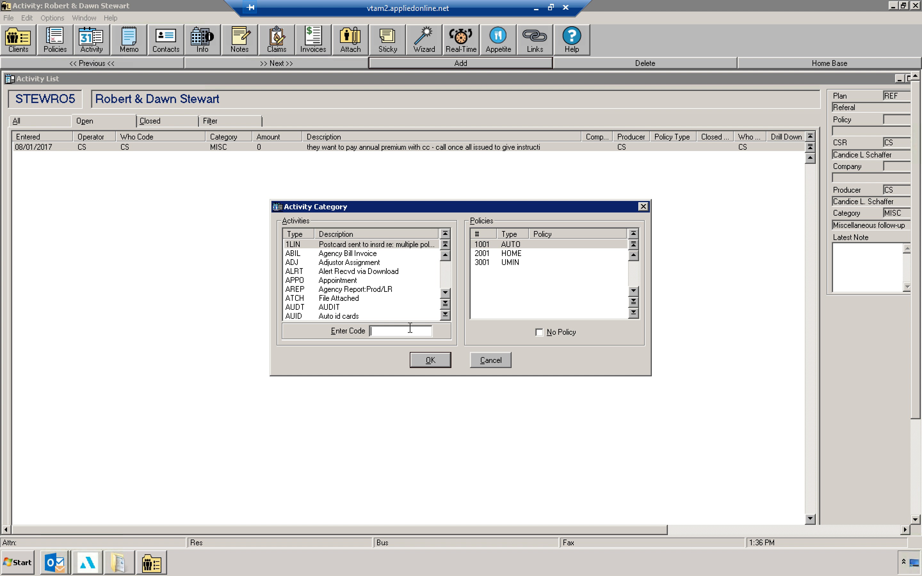
pyautogui.write('ISSUE')
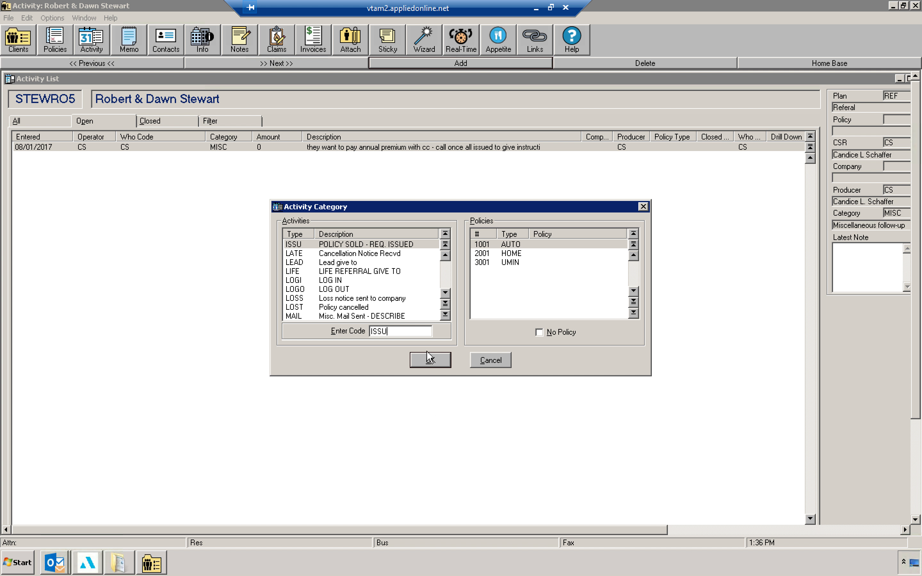
pyautogui.click(426, 361)
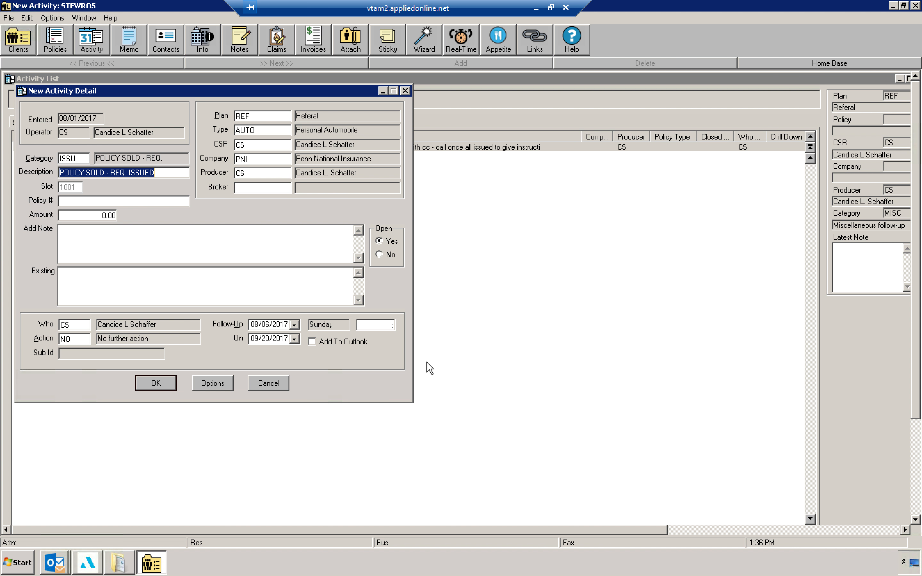
pyautogui.write('I')
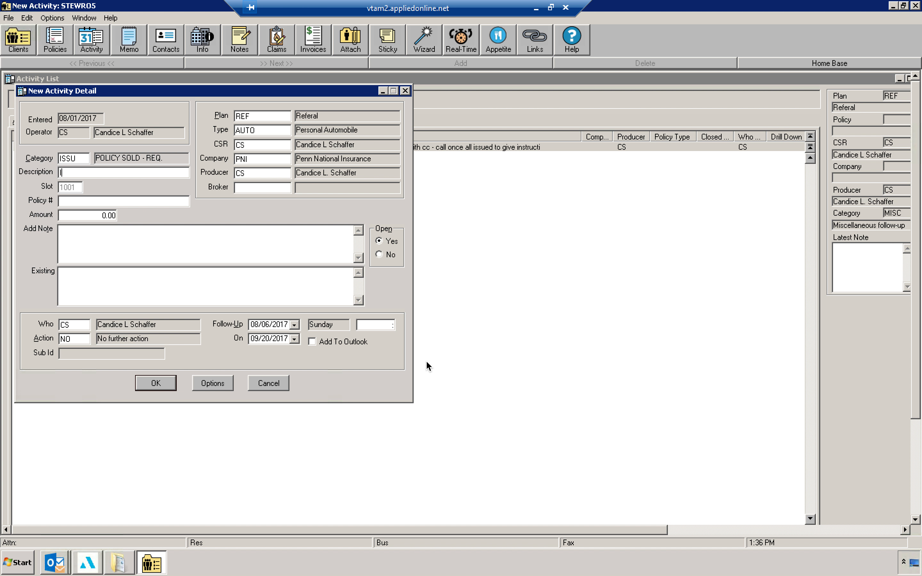
pyautogui.write('ssued PNI Auto Eff 8/1/2017')
pyautogui.press('Tab')
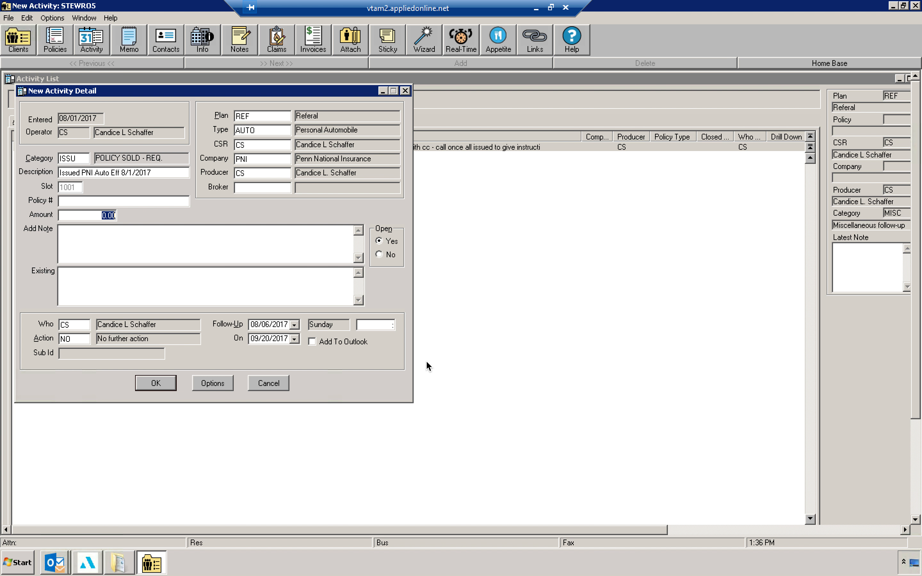
# Step: Set the amount to 1712, add the note 'pif $1712 an $1800', enter the policy number, and save the activity
pyautogui.write('1712')
pyautogui.press('Tab')
pyautogui.write('pif $')
pyautogui.write('1712')
pyautogui.write(' an $1800')
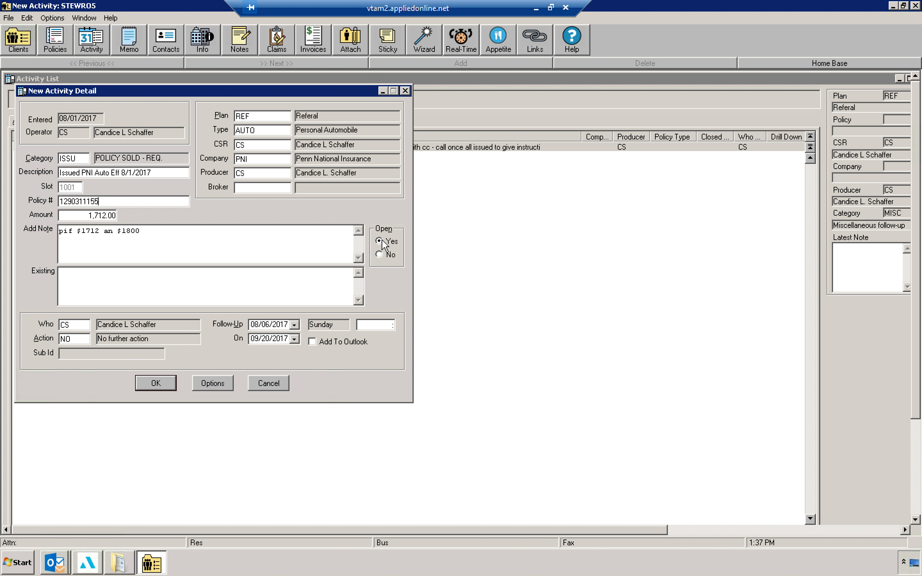
pyautogui.click(168, 382)
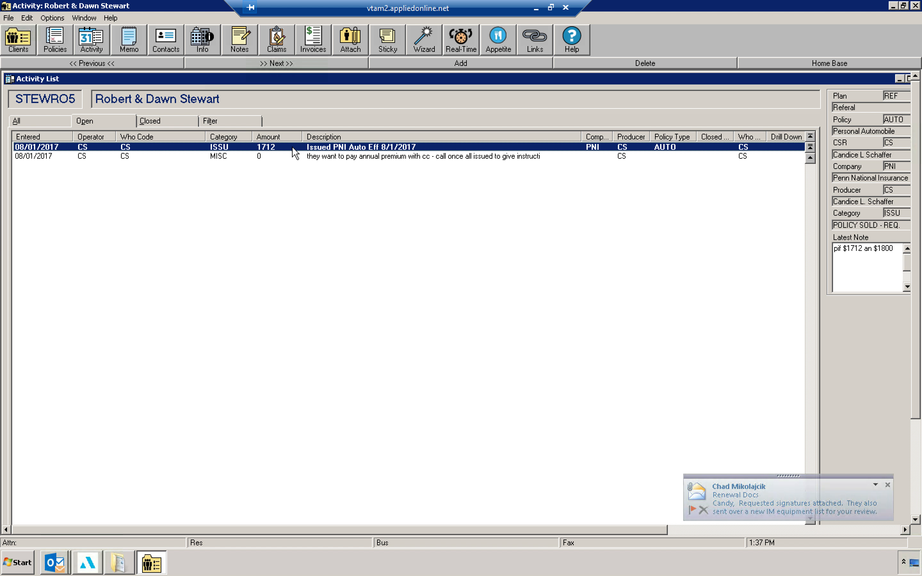
# Step: Add a SALE activity for the AUTO policy with description 'Prospect sale made PNI Auto'
pyautogui.click(463, 64)
pyautogui.write('SALE')
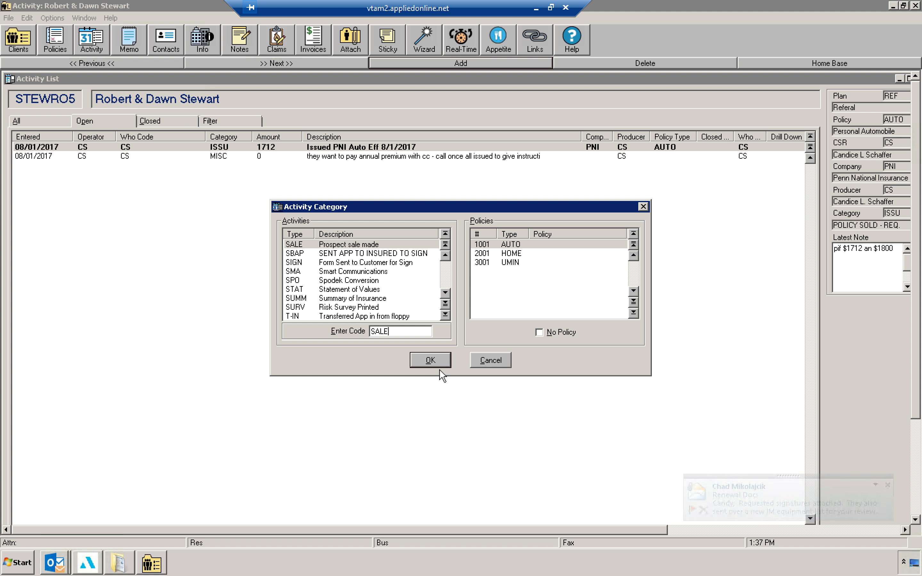
pyautogui.click(438, 360)
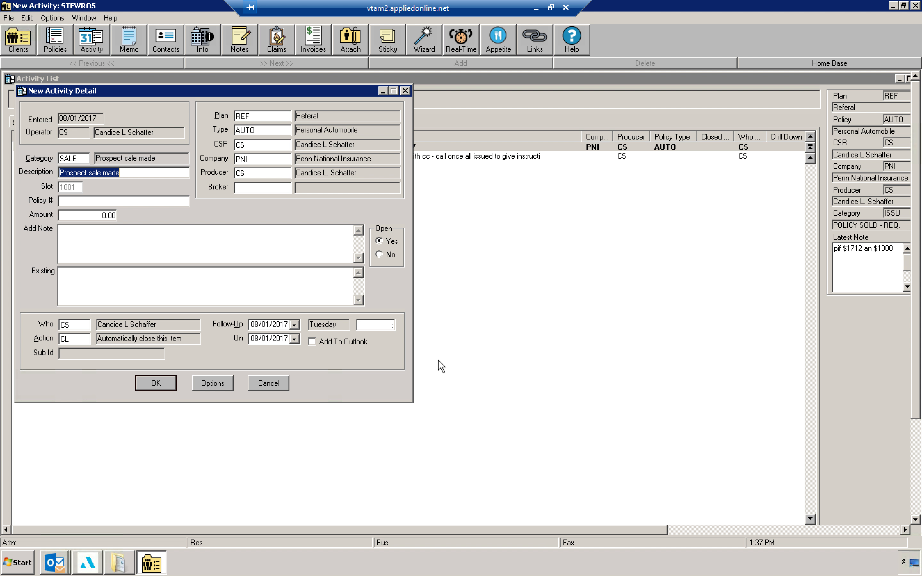
pyautogui.press('End')
pyautogui.write('PNI Au')
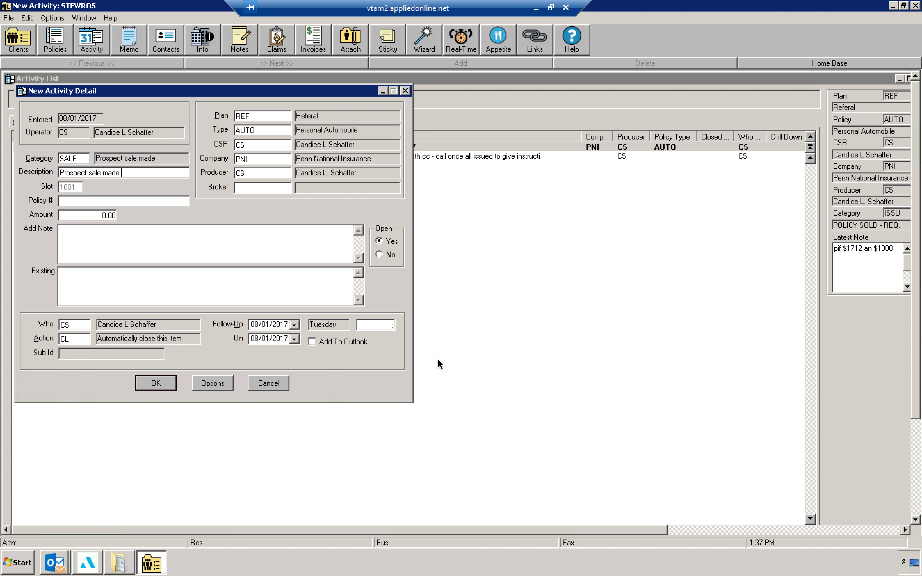
# Step: Set the sale activity's amount to 1712, mark it not open, and save it
pyautogui.press('Tab')
pyautogui.write('1712')
pyautogui.click(379, 254)
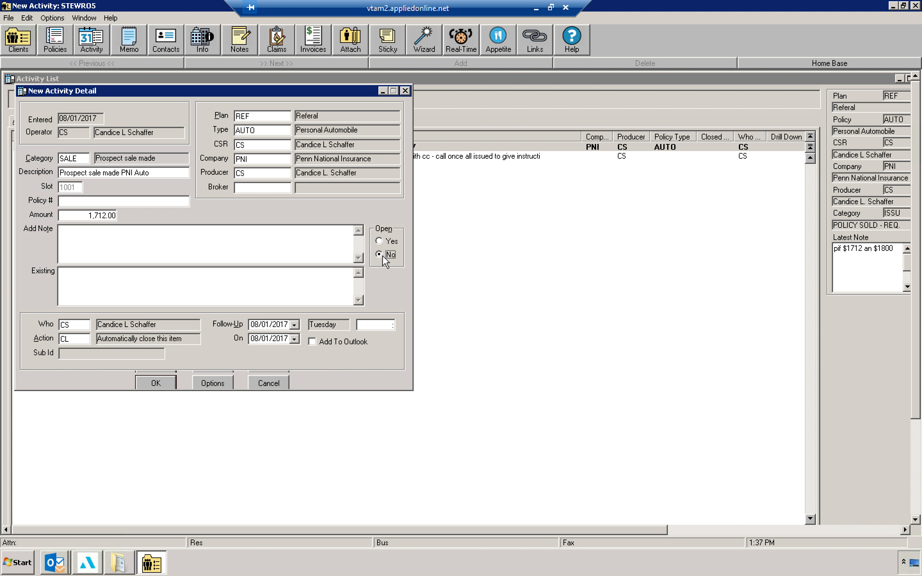
pyautogui.click(153, 366)
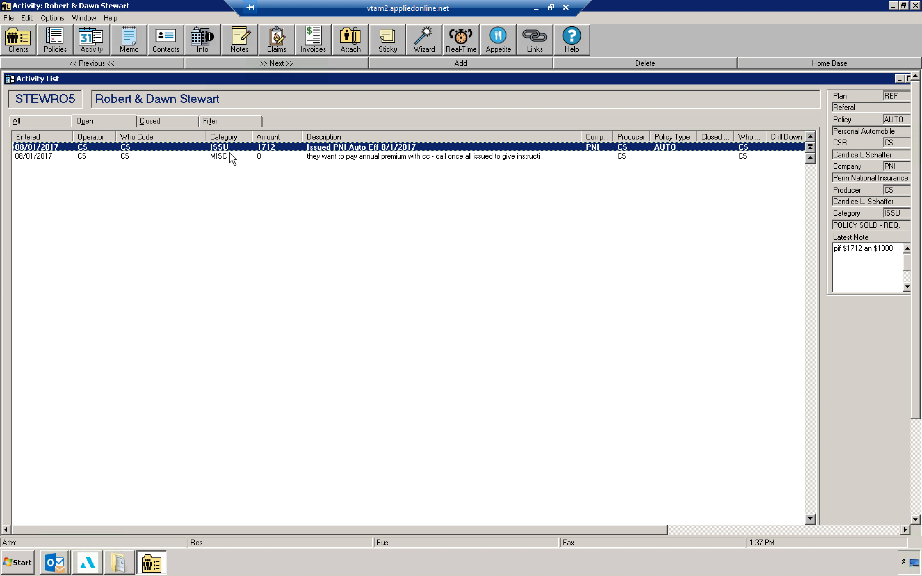
# Step: Add an ISSU activity for the HOME policy with description 'PNI Home HO3 Eff 8/1/2017 issued online'
pyautogui.click(433, 65)
pyautogui.write('ISSU')
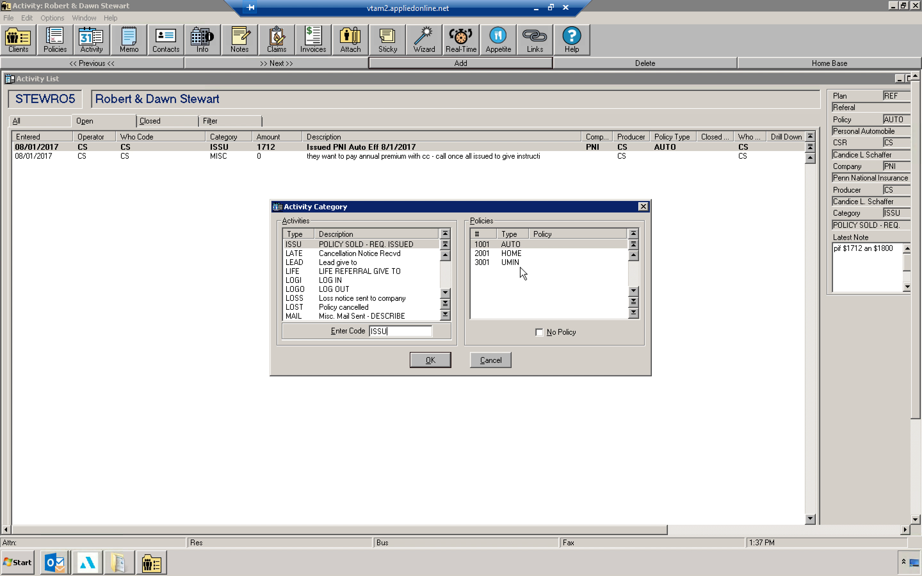
pyautogui.click(516, 254)
pyautogui.click(430, 360)
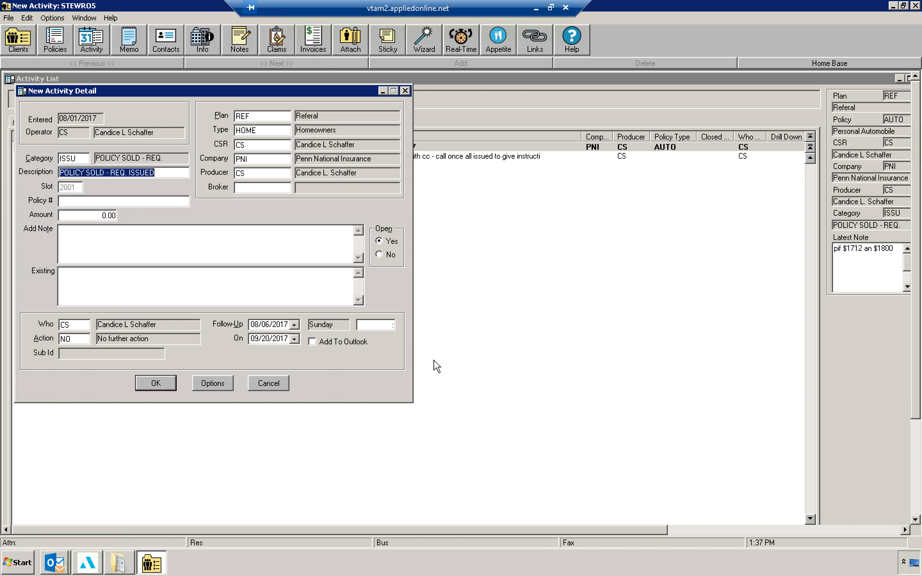
pyautogui.write('PNI ')
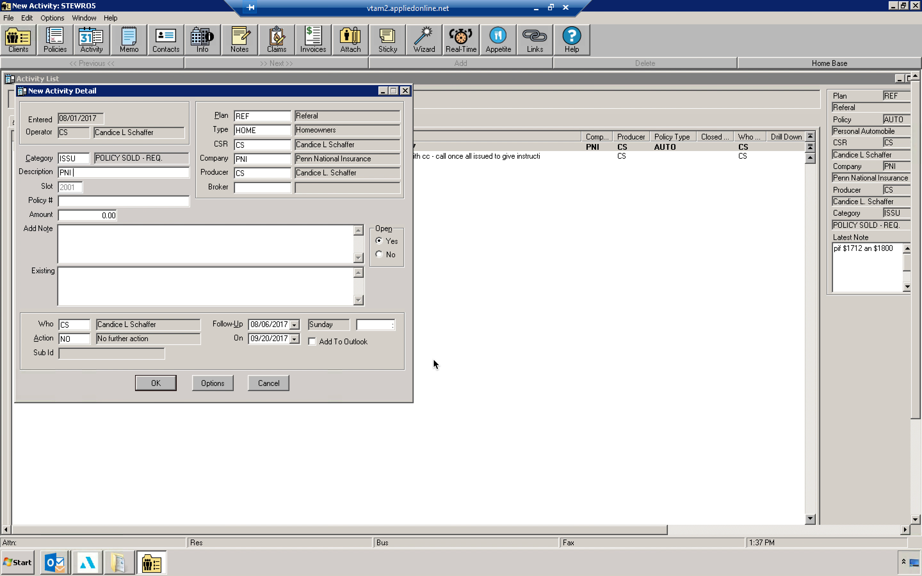
pyautogui.write('Home HO3 Eff 8/1/2017 issued online')
pyautogui.press('Tab')
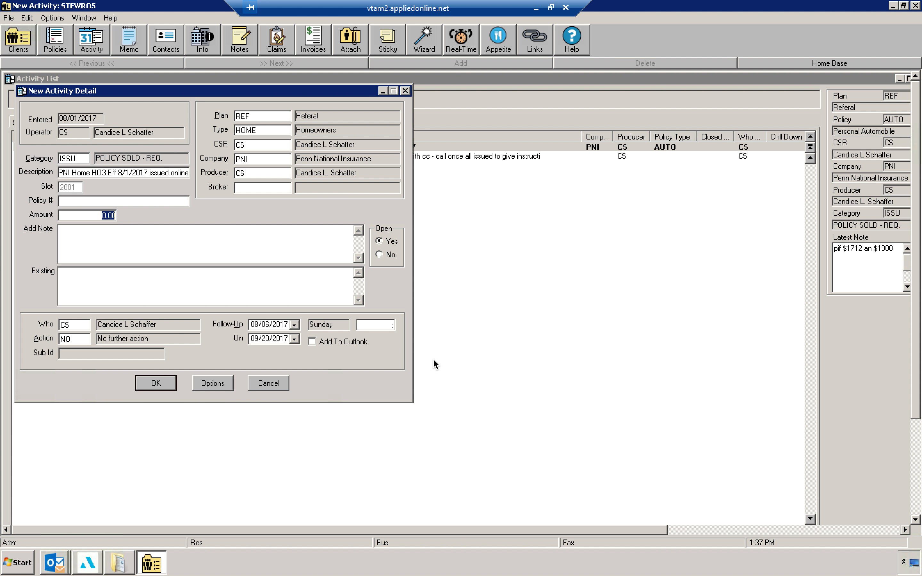
# Step: Set the amount to 481, add the note 'paid by cc in full', enter the policy number, and save the activity
pyautogui.write('481')
pyautogui.press('Tab')
pyautogui.write('paid by cc in full')
pyautogui.hotkey('shift', 'Tab')
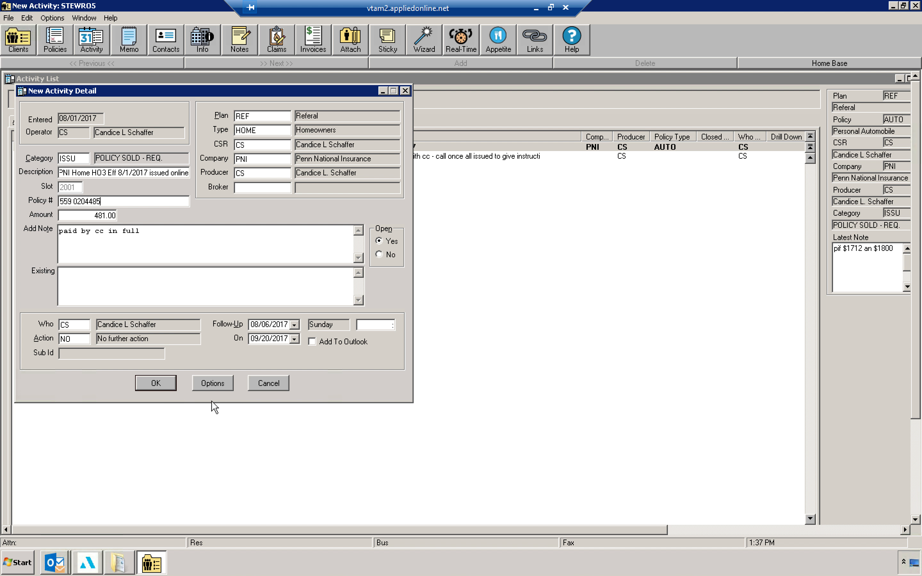
pyautogui.click(158, 382)
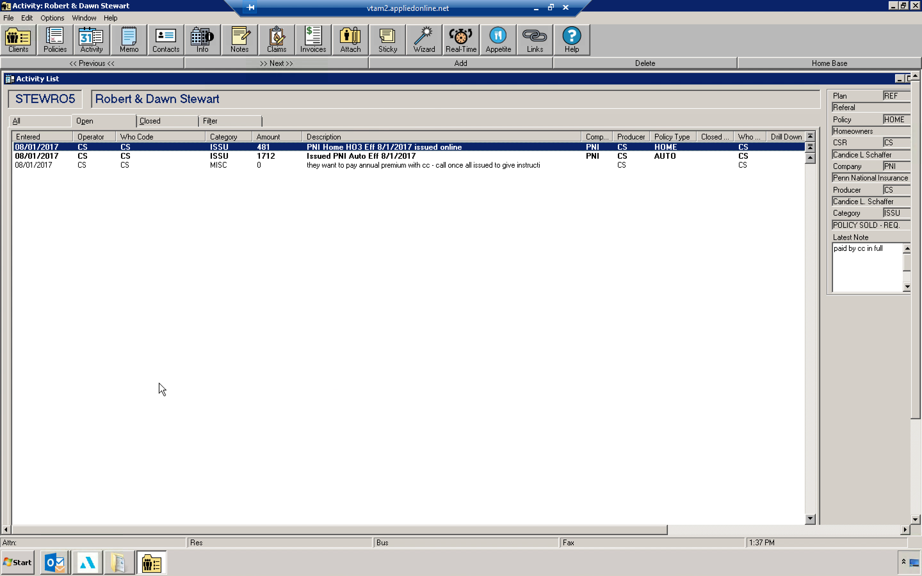
# Step: Check the client's policy list, then return to the activity list showing all activities
pyautogui.click(61, 44)
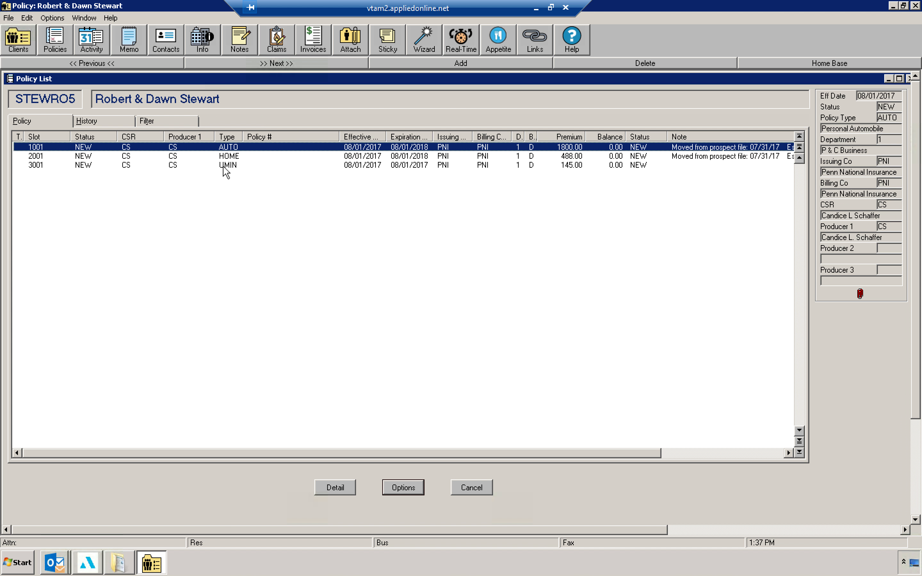
pyautogui.click(88, 40)
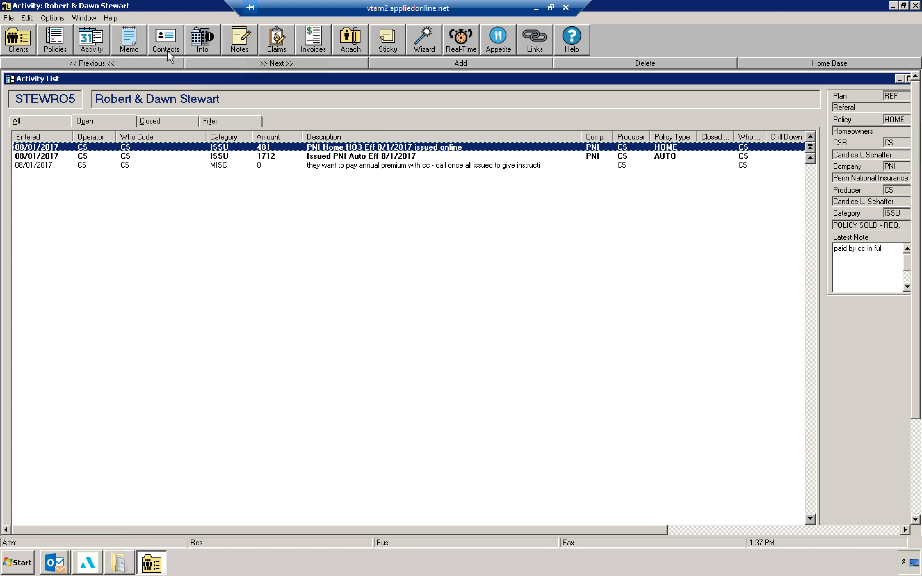
pyautogui.click(53, 118)
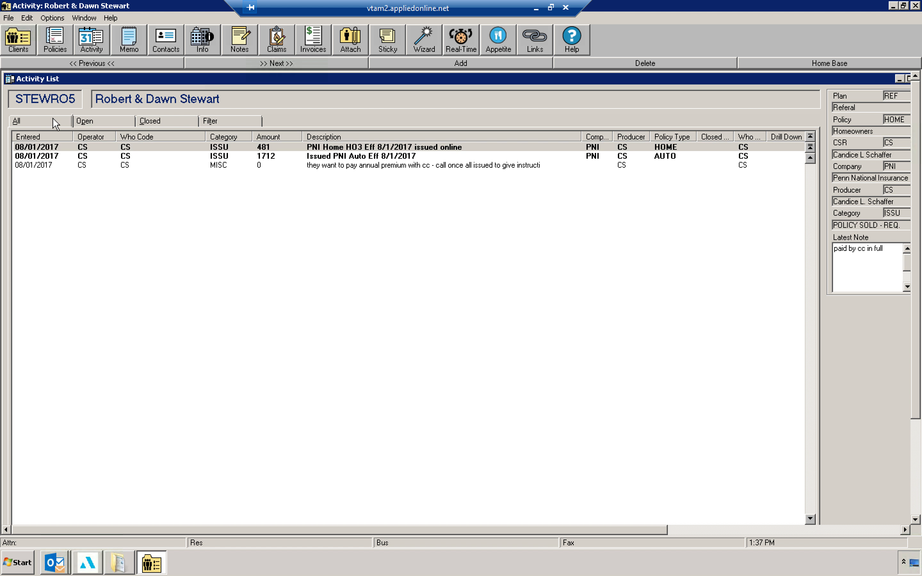
# Step: Add a SALE activity for the HOME policy with description 'PNI Home sold 8/1/17'
pyautogui.click(397, 65)
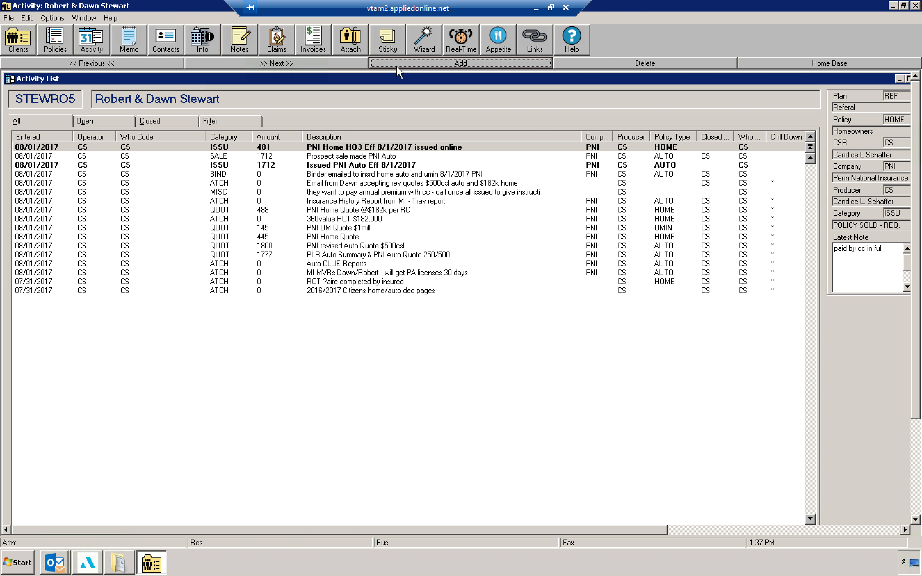
pyautogui.write('SALE')
pyautogui.click(510, 253)
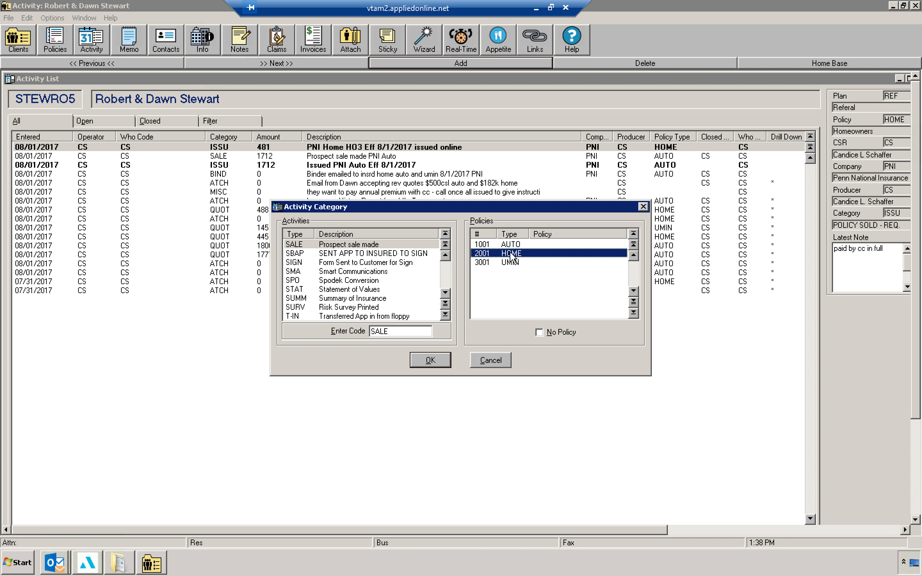
pyautogui.click(443, 361)
pyautogui.write('PNI Home sold 8/1/17')
# Step: Set the sale activity's amount to 481, mark it not open, and save it
pyautogui.press('Tab')
pyautogui.press('Tab')
pyautogui.write('481')
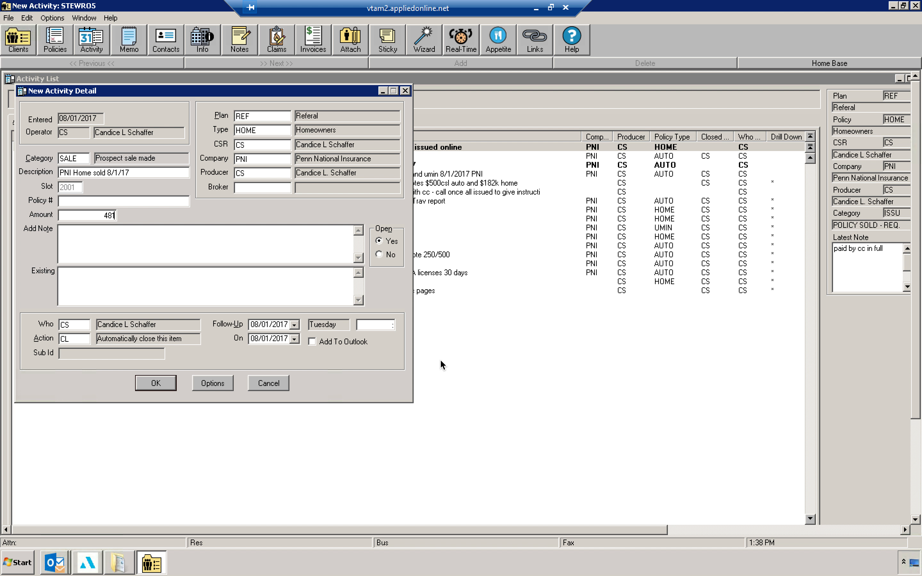
pyautogui.click(387, 256)
pyautogui.click(259, 161)
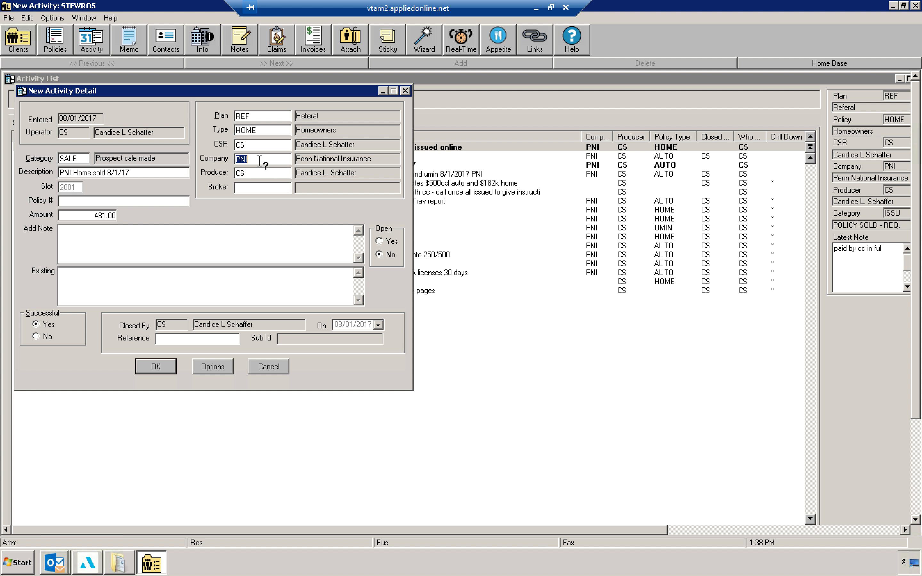
pyautogui.click(262, 132)
pyautogui.click(152, 368)
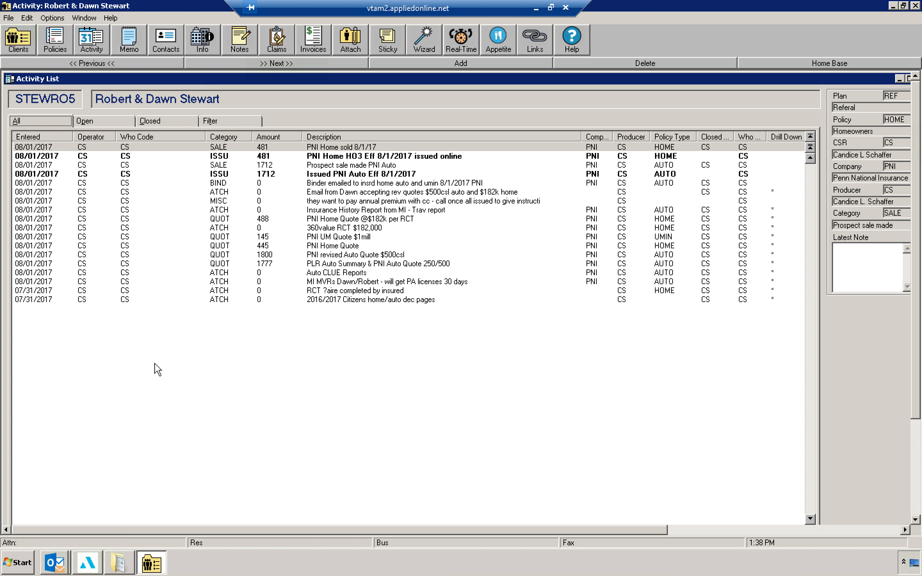
# Step: Add an ISSU activity for the UMIN policy with description 'Submitted PNI UM for issuance $1mill eff 8/1/2017'
pyautogui.click(417, 68)
pyautogui.write('ISSU')
pyautogui.click(503, 263)
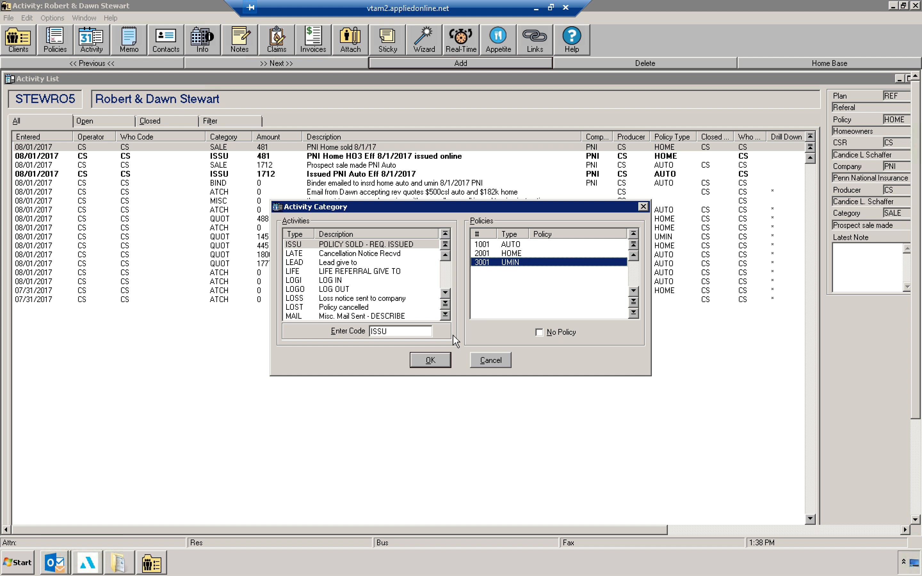
pyautogui.click(439, 363)
pyautogui.write('Submit')
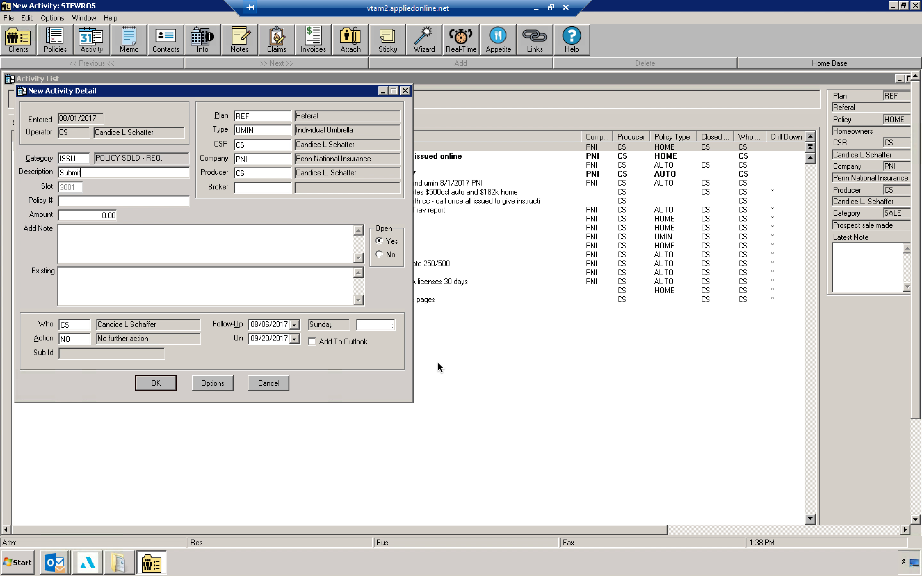
pyautogui.write('ted PNI UM for issuance $1mill eff 8/1/2017')
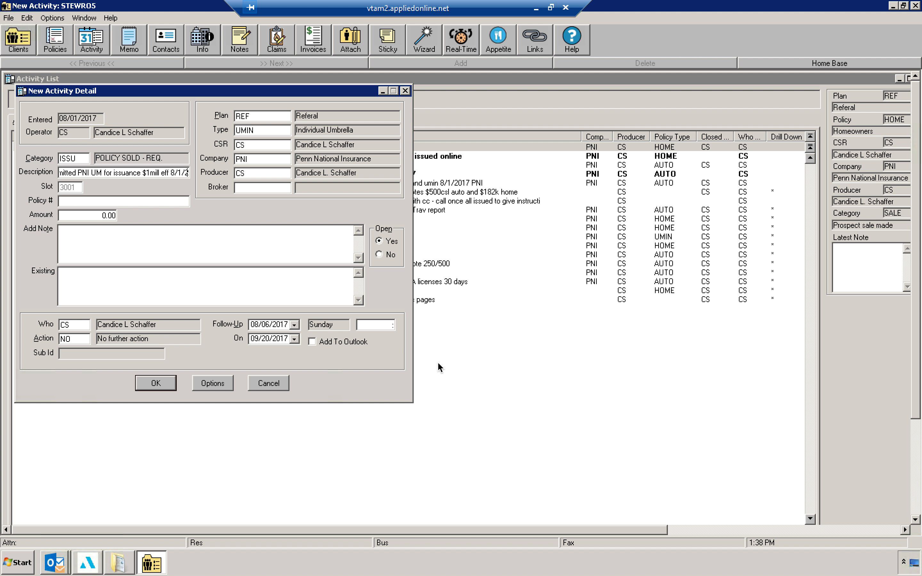
# Step: Enter the policy number, set the amount to 145, add the note 'paid in full by cc', and save the activity
pyautogui.press('Tab')
pyautogui.hotkey('shift', 'Tab')
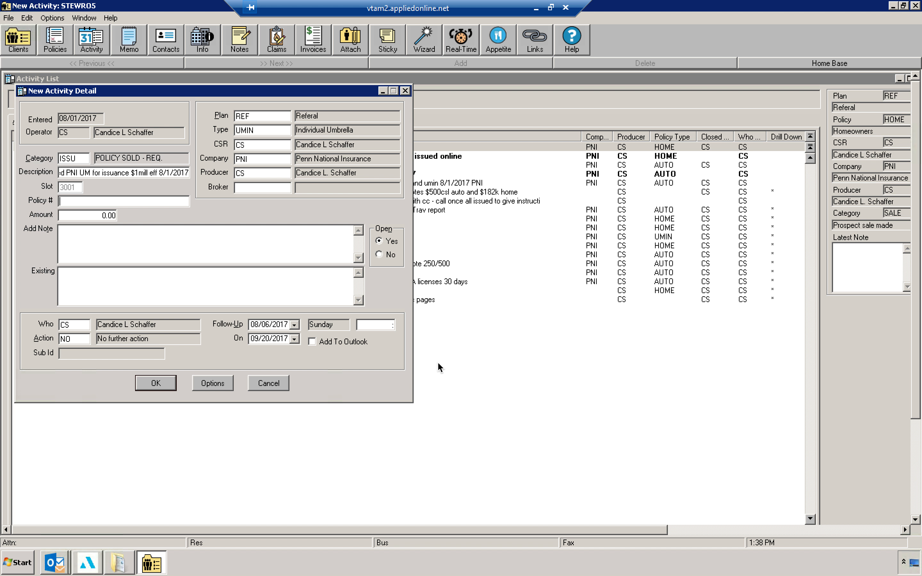
pyautogui.press('Tab')
pyautogui.write('145')
pyautogui.press('Tab')
pyautogui.write('paid in full by cc')
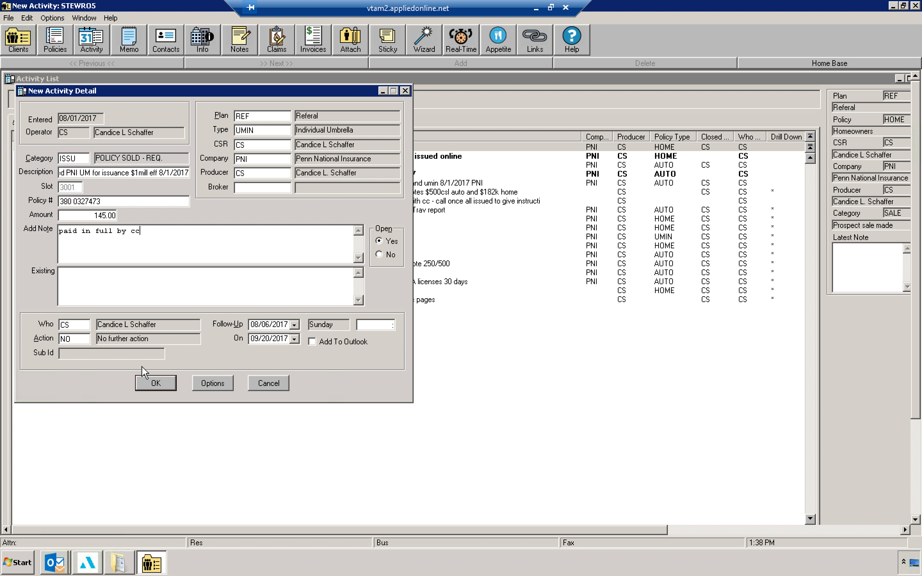
pyautogui.click(151, 384)
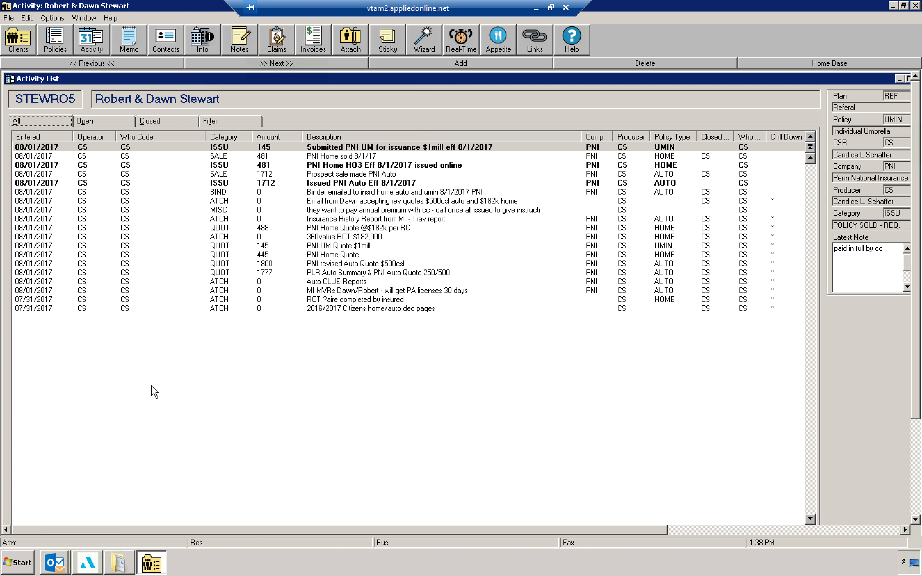
# Step: Add a SALE activity for the UMIN policy with description 'sold $1mill UM w/PNI 8-1-2017'
pyautogui.click(415, 68)
pyautogui.write('SALE')
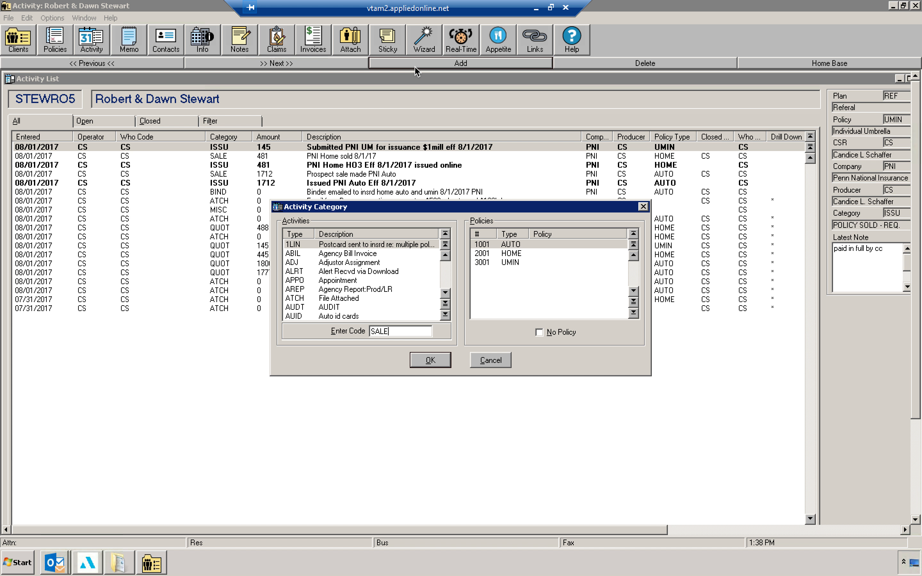
pyautogui.click(509, 266)
pyautogui.click(435, 361)
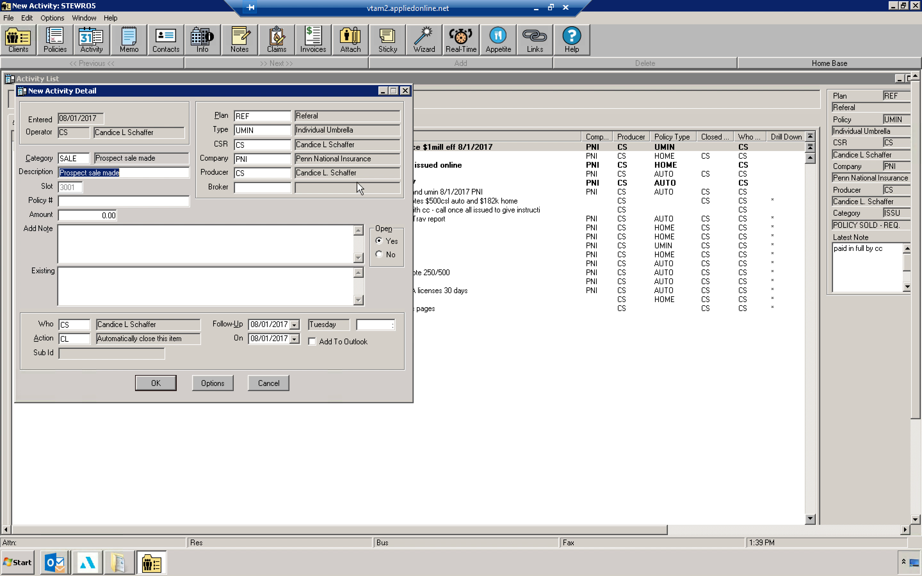
pyautogui.moveTo(335, 92); pyautogui.dragTo(375, 191)
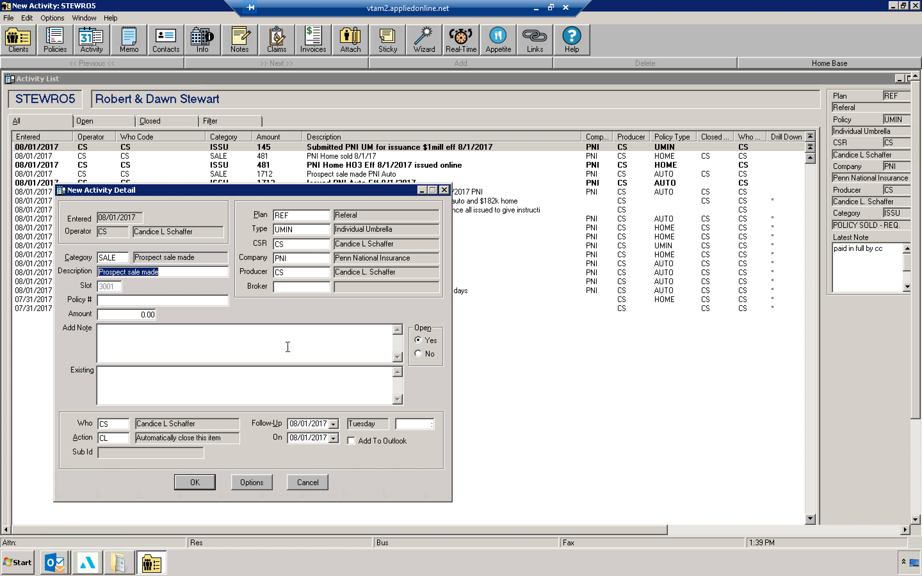
pyautogui.write('sold $1mill UM w/PNI 8-1-2017')
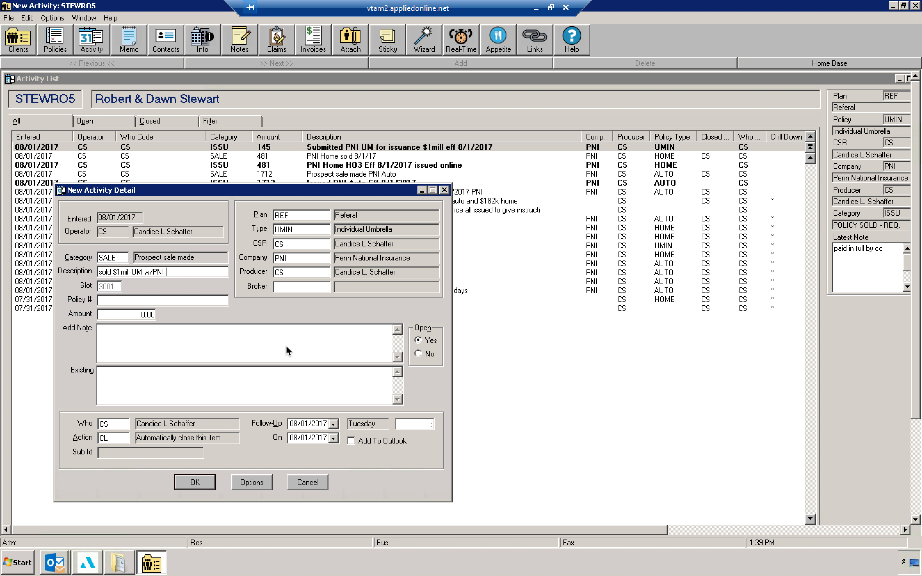
# Step: Set the UM sale activity's amount to 145, mark it not open, and save it
pyautogui.press('Tab')
pyautogui.write('145')
pyautogui.press('Tab')
pyautogui.click(419, 355)
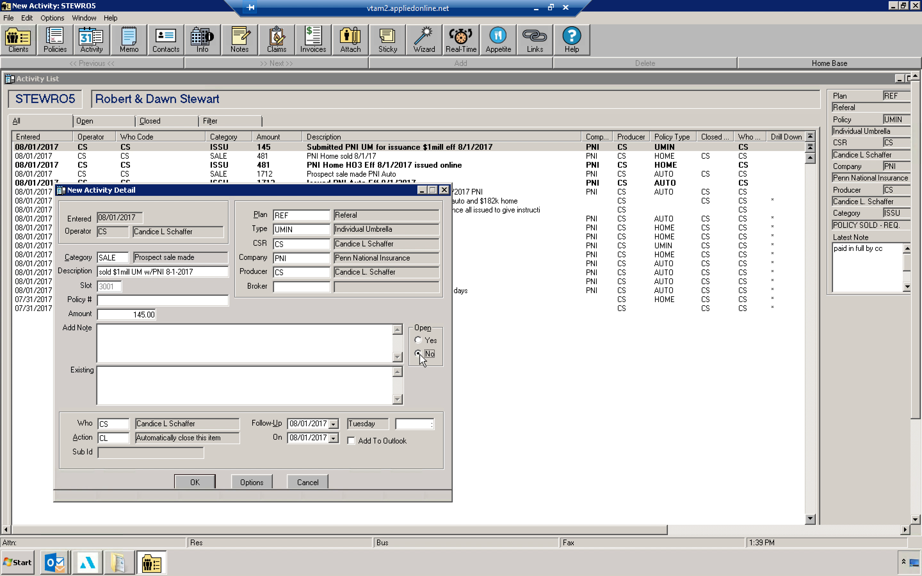
pyautogui.click(205, 464)
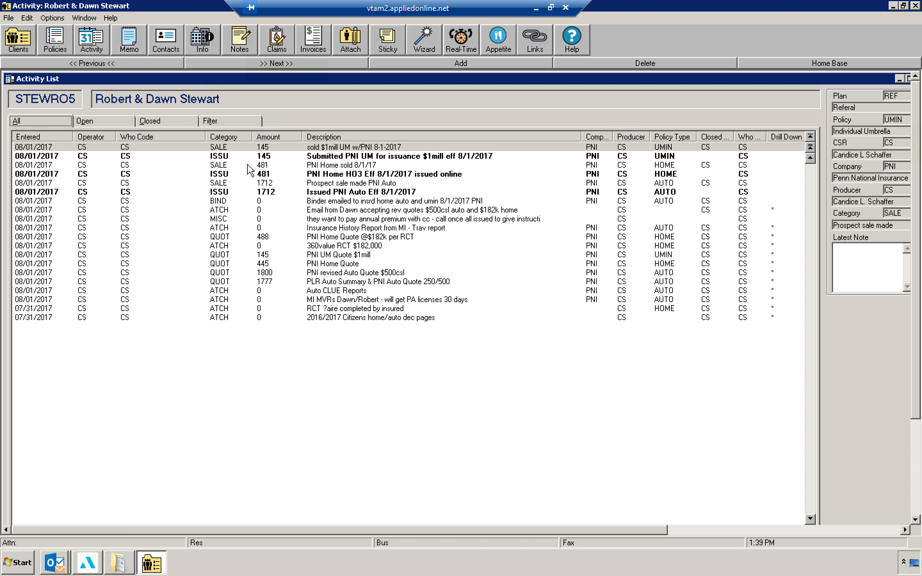
# Step: Drag the 'Stewart PNI UM App' file from My Documents onto the UMIN policy in the client's policy list
pyautogui.click(132, 123)
pyautogui.click(55, 39)
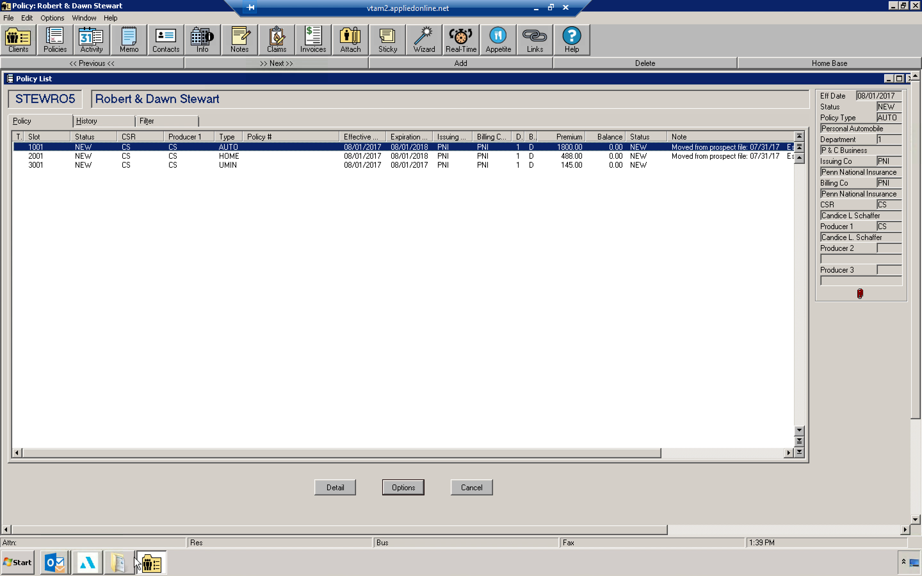
pyautogui.click(117, 571)
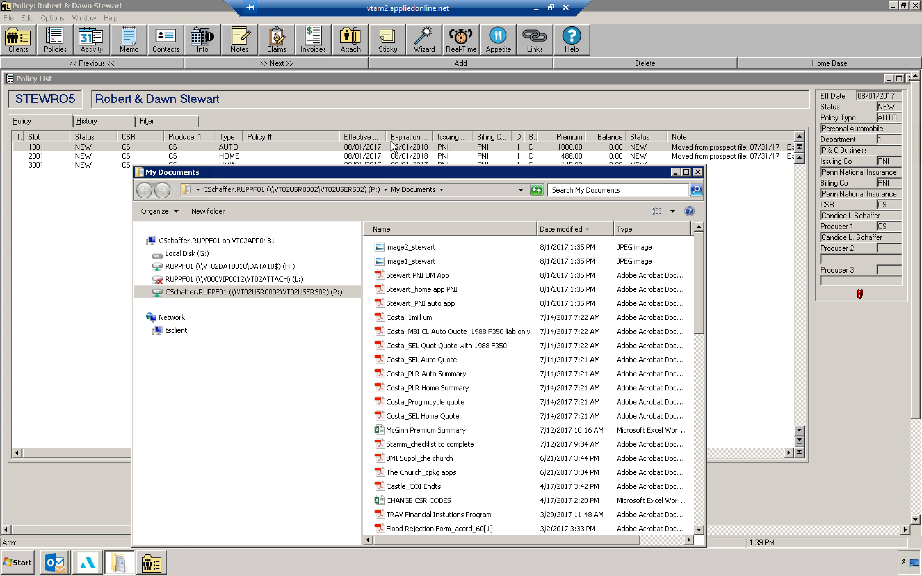
pyautogui.moveTo(360, 172); pyautogui.dragTo(326, 196)
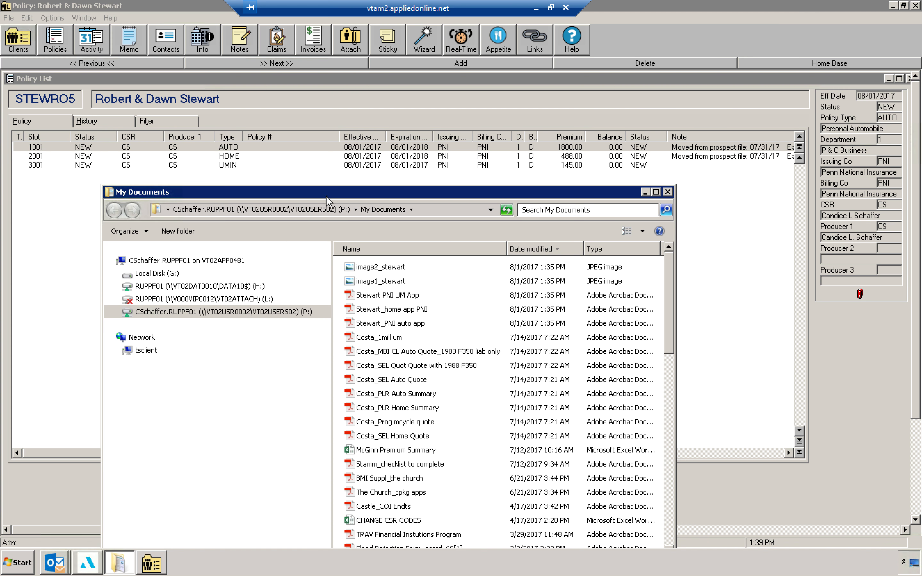
pyautogui.click(374, 170)
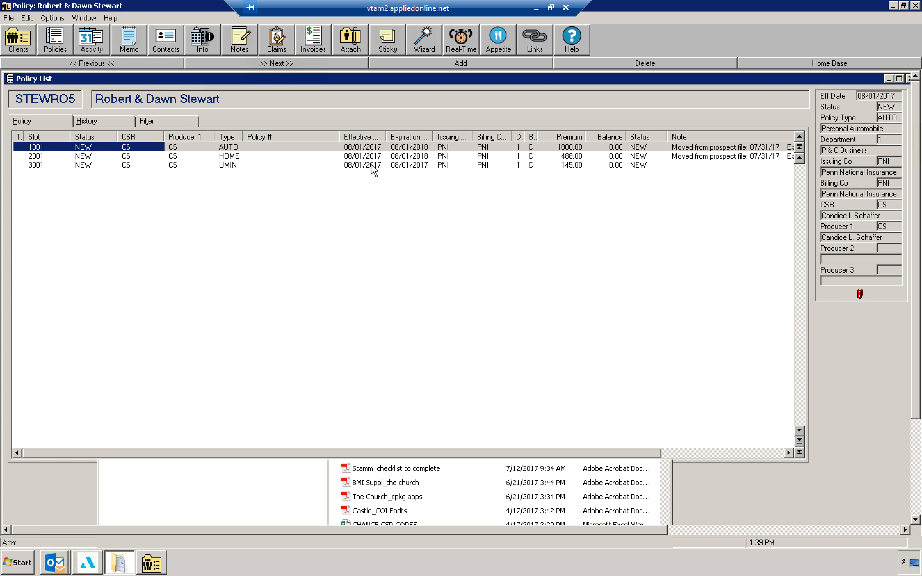
pyautogui.click(121, 567)
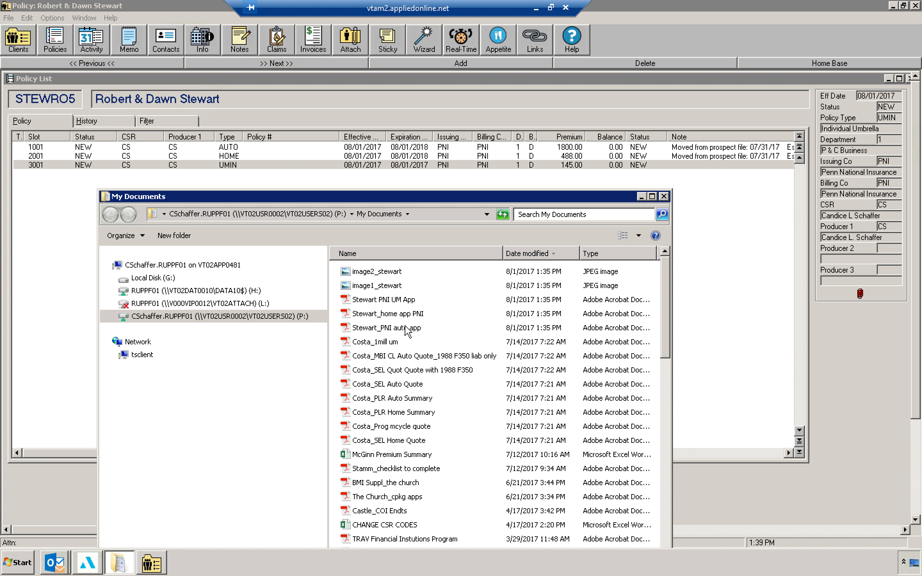
pyautogui.click(408, 301)
pyautogui.moveTo(365, 272); pyautogui.dragTo(315, 166)
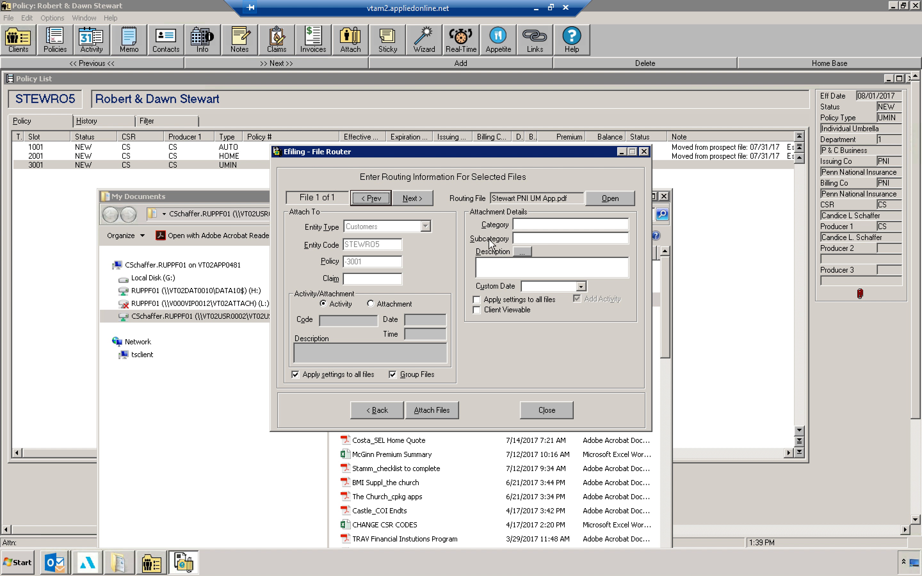
# Step: Set the attachment category for the routed file to APPLICATION
pyautogui.click(540, 225)
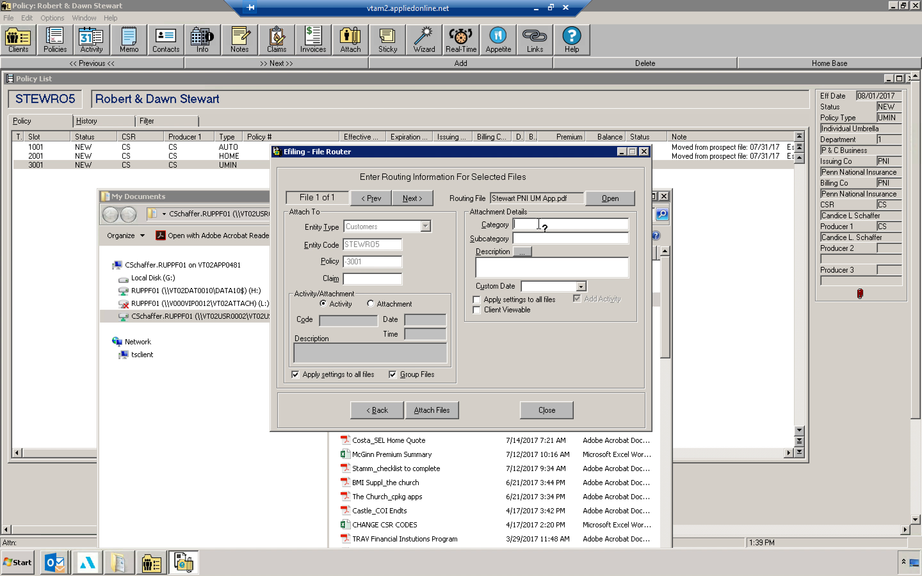
pyautogui.write('APPLICATION')
pyautogui.doubleClick(577, 228)
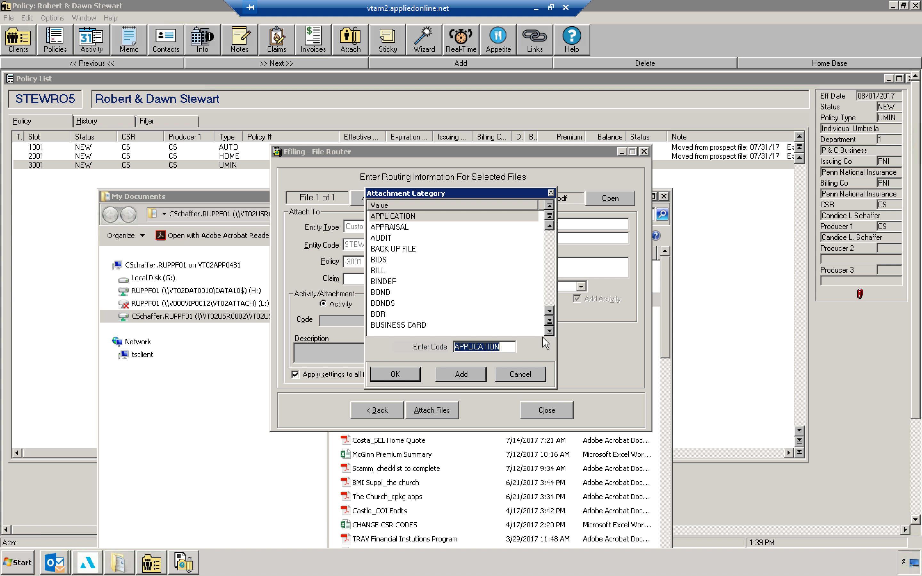
pyautogui.press('Return')
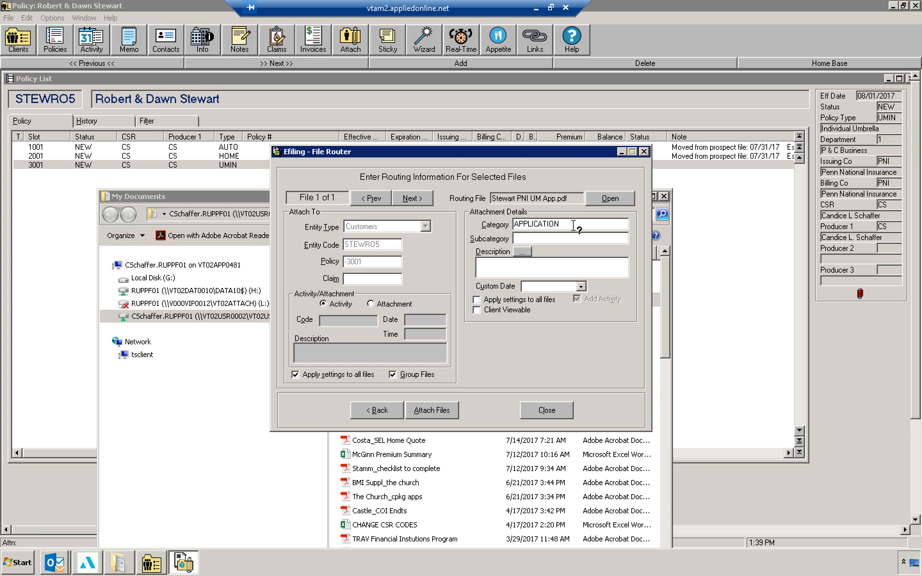
# Step: Describe the UM application attachment as 'PNI UM App Eff 8/1/2017' and attach the file
pyautogui.doubleClick(523, 239)
pyautogui.click(517, 375)
pyautogui.click(528, 265)
pyautogui.write('PNI U')
pyautogui.write('M App Eff 8/1/2017')
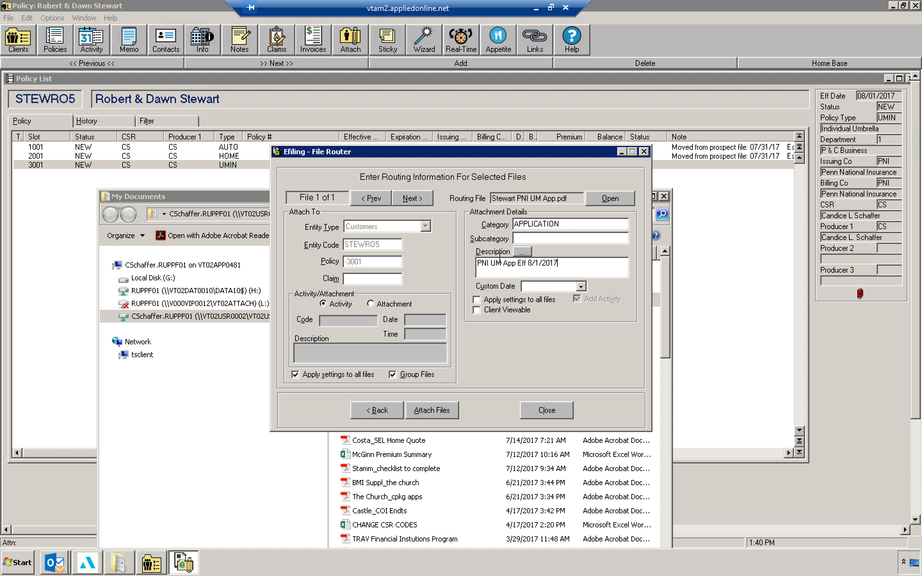
pyautogui.hotkey('ctrl', 'a')
pyautogui.click(425, 411)
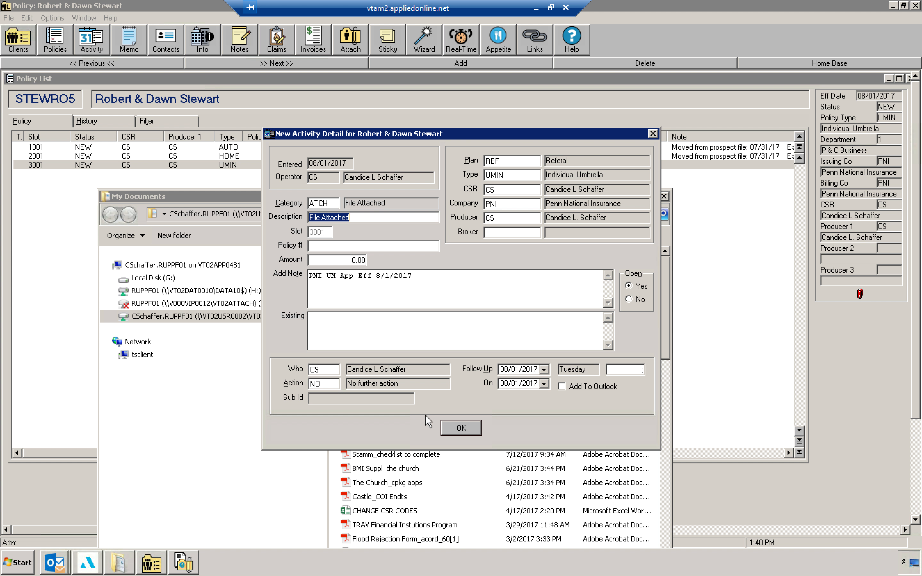
# Step: Mark the UM file-attached activity as not open and save it
pyautogui.click(642, 301)
pyautogui.click(462, 410)
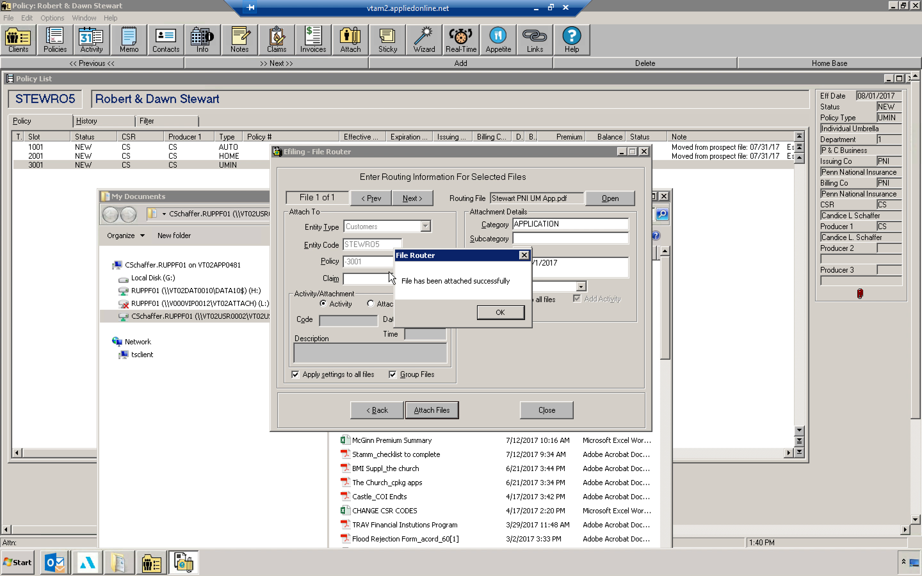
pyautogui.click(493, 317)
# Step: Open the client's full activity list and review the new file-attached activity's details
pyautogui.click(101, 46)
pyautogui.click(61, 119)
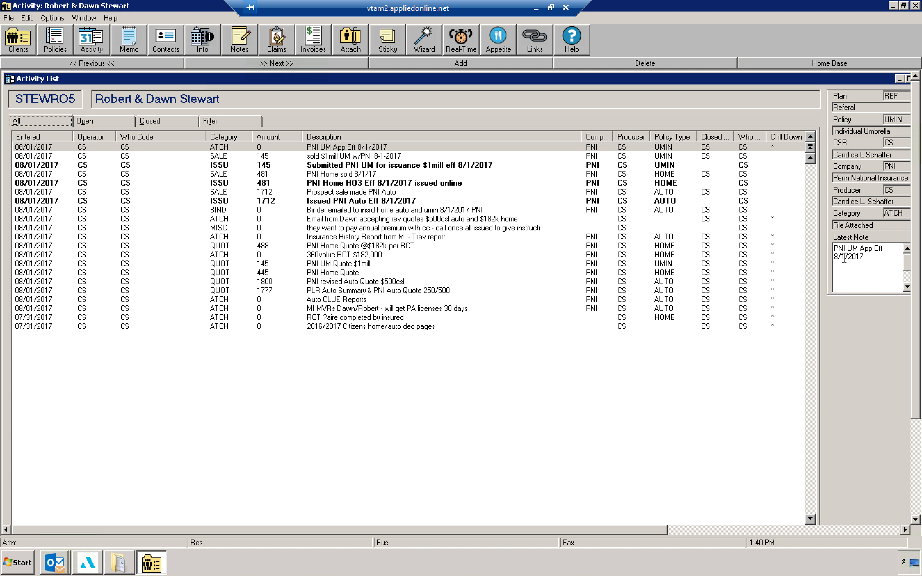
pyautogui.doubleClick(563, 148)
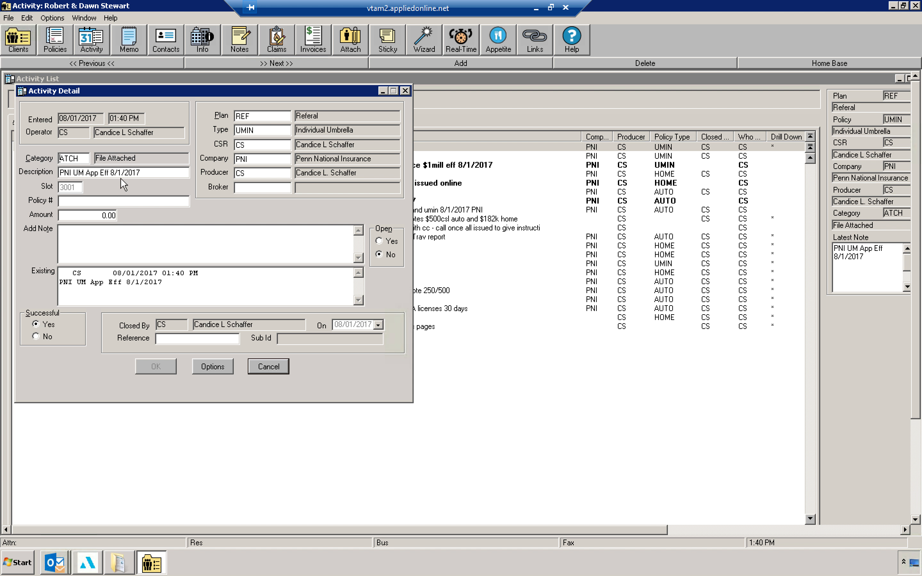
pyautogui.click(282, 368)
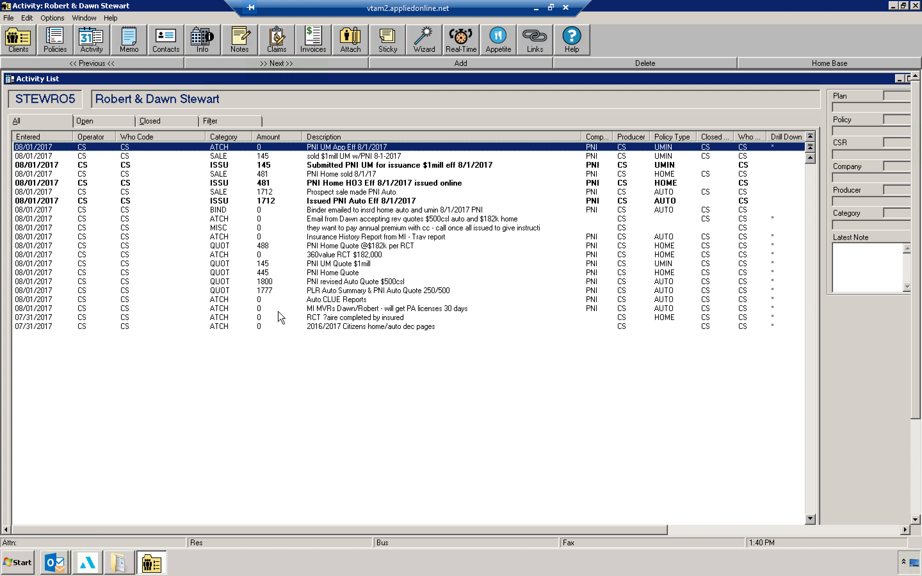
# Step: Select the two Stewart image files in My Documents and drag them onto the HOME policy
pyautogui.click(287, 244)
pyautogui.click(54, 40)
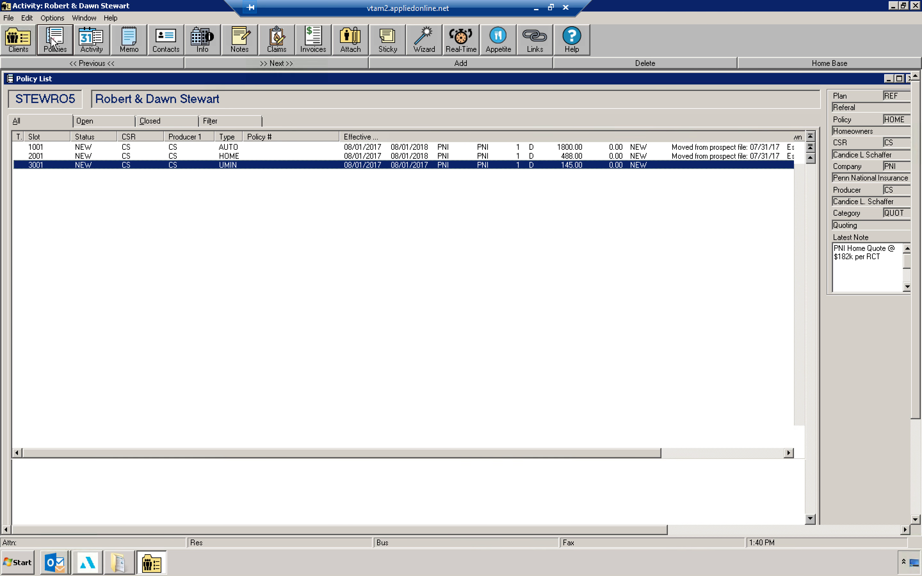
pyautogui.click(173, 156)
pyautogui.click(119, 564)
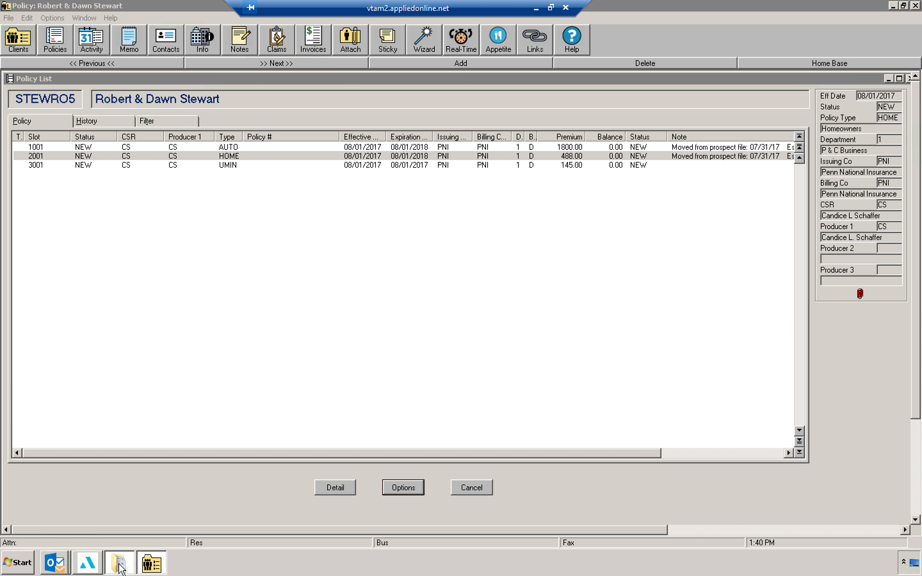
pyautogui.click(368, 285)
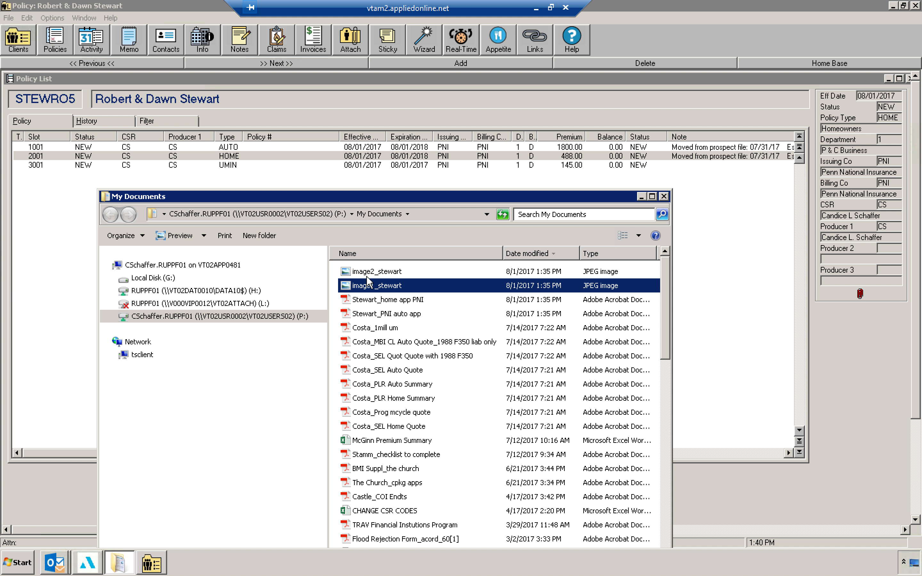
pyautogui.keyDown('ctrl'); pyautogui.click(366, 276); pyautogui.keyUp('ctrl')
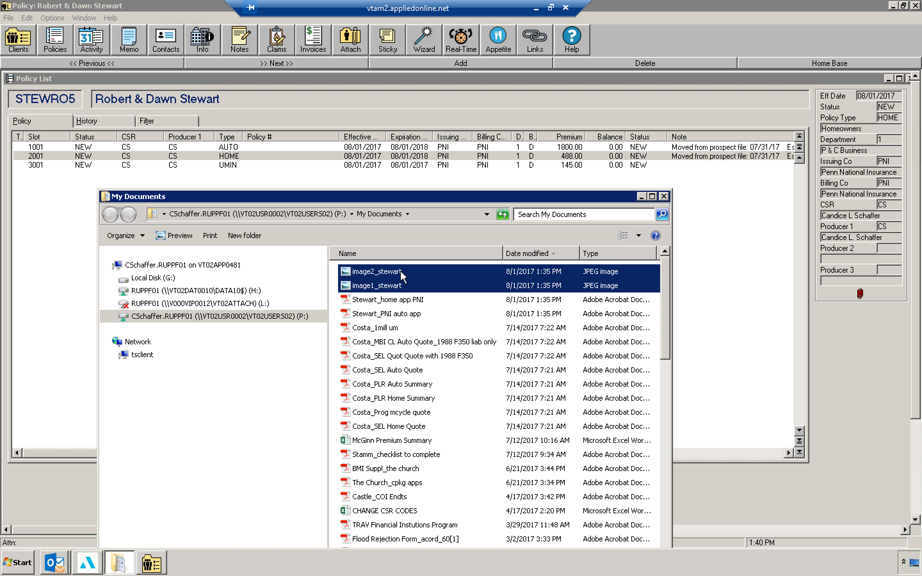
pyautogui.moveTo(294, 162); pyautogui.dragTo(294, 162)
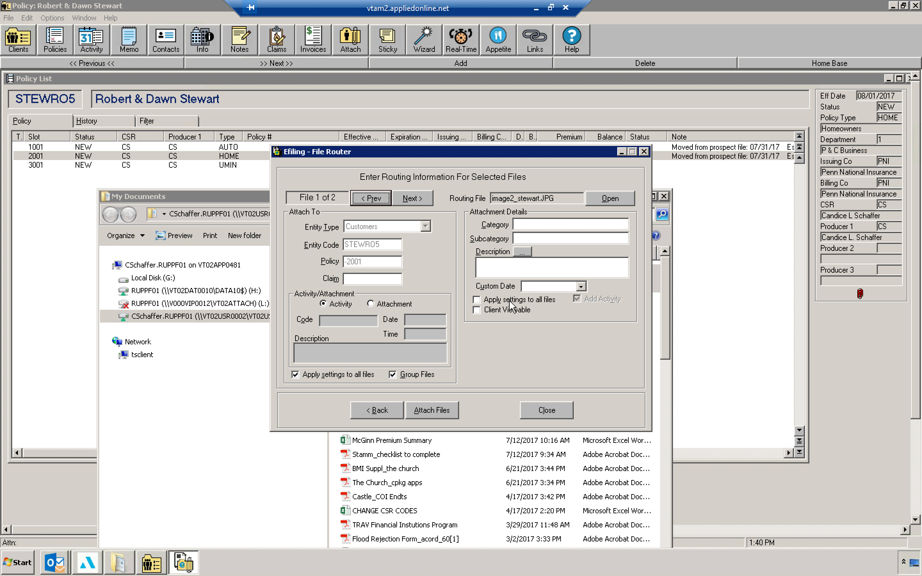
# Step: Set the attachment category to PICTURES and describe the files as front/rear photos of home with the property's address
pyautogui.click(534, 225)
pyautogui.write('PICTURES')
pyautogui.press('Tab')
pyautogui.press('Tab')
pyautogui.press('Tab')
pyautogui.write('Front/rea')
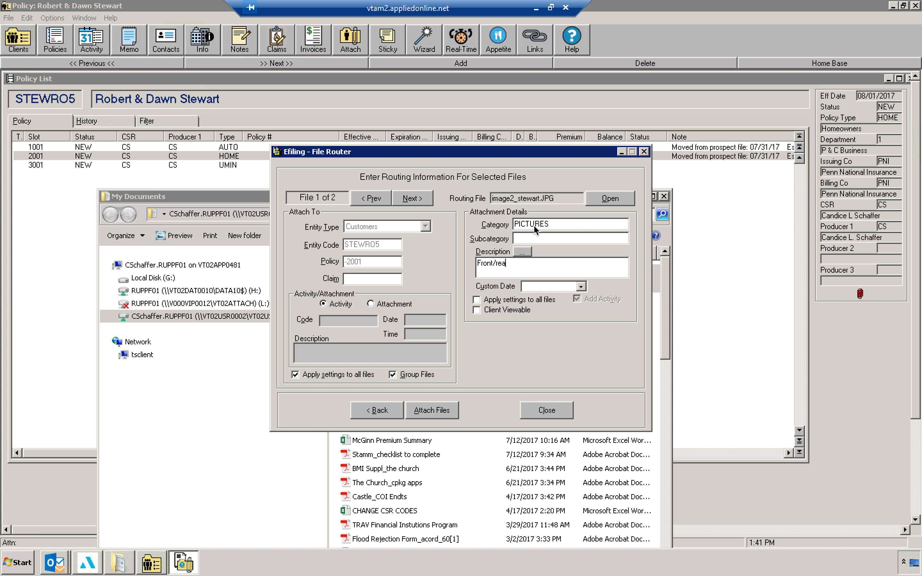
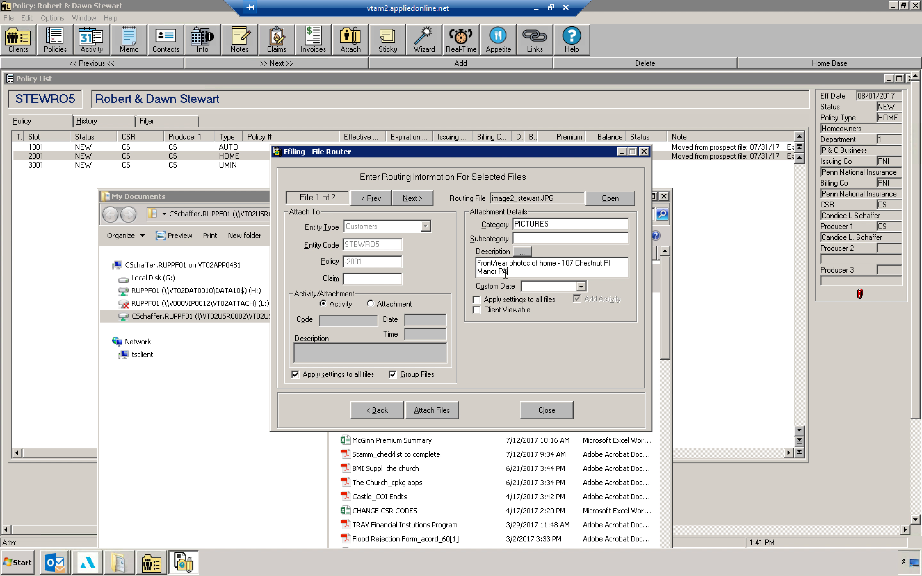
# Step: Copy the description, apply the settings to all files, and attach the photos
pyautogui.hotkey('ctrl', 'a')
pyautogui.hotkey('ctrl', 'c')
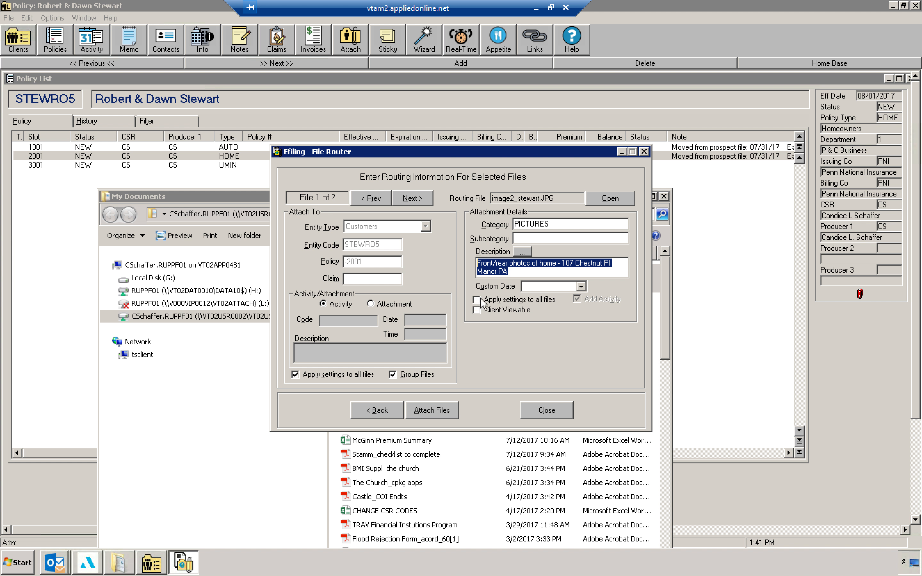
pyautogui.click(492, 300)
pyautogui.click(452, 411)
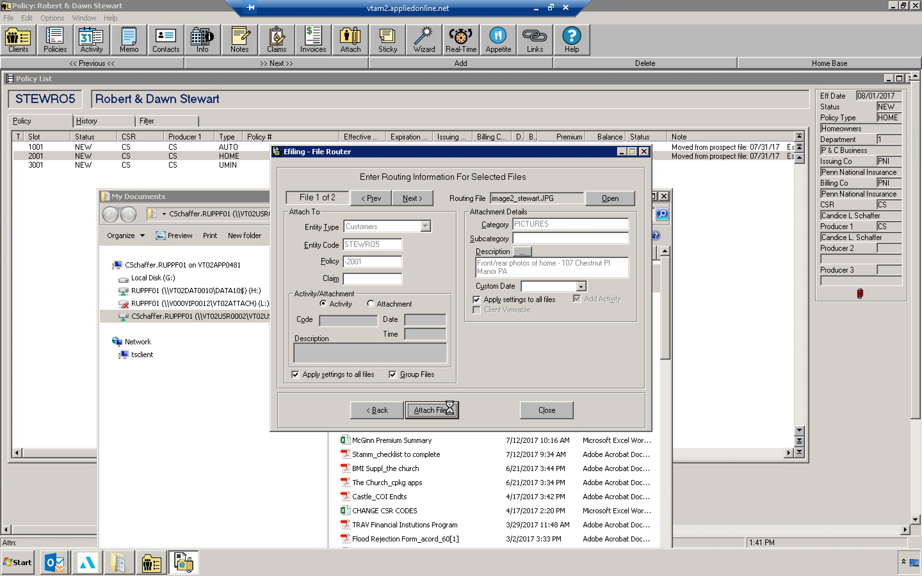
# Step: Paste the description into the photo activity, mark it not open, and save it
pyautogui.hotkey('ctrl', 'v')
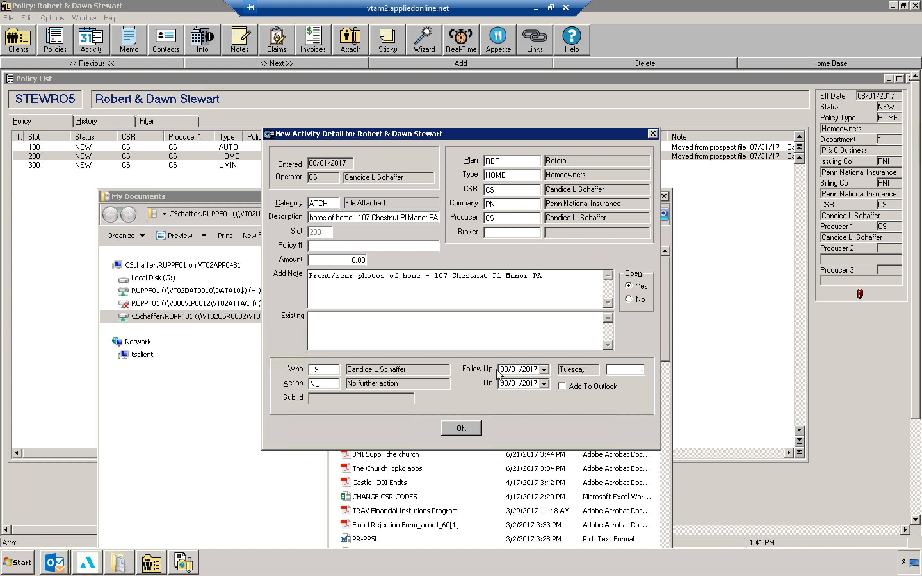
pyautogui.click(628, 300)
pyautogui.click(483, 415)
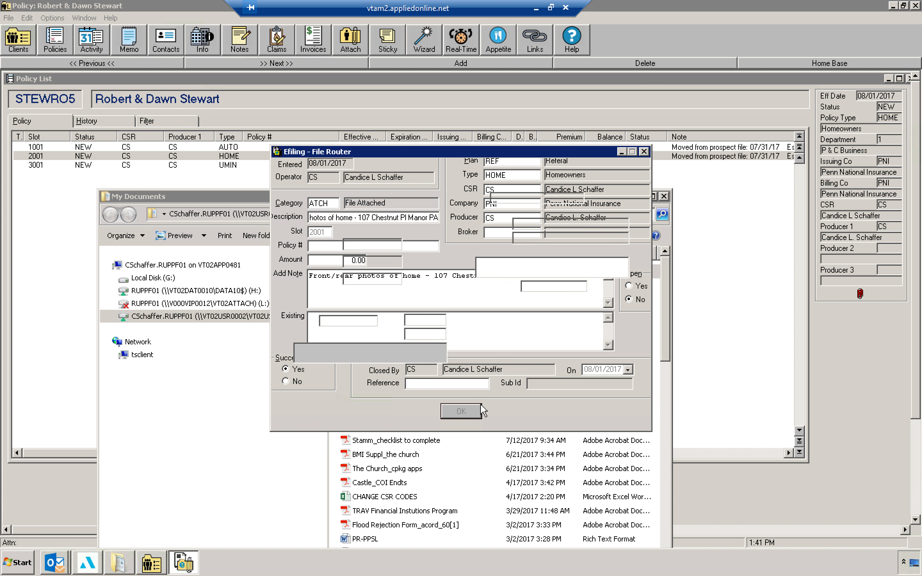
pyautogui.click(507, 314)
# Step: Open the client's attachment list and review the grouped home photo attachments
pyautogui.click(353, 44)
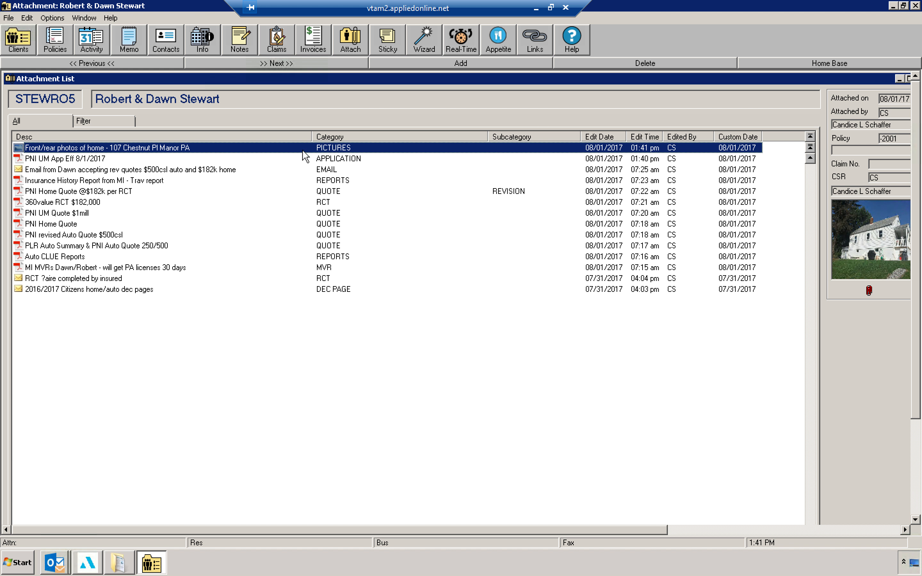
pyautogui.doubleClick(311, 150)
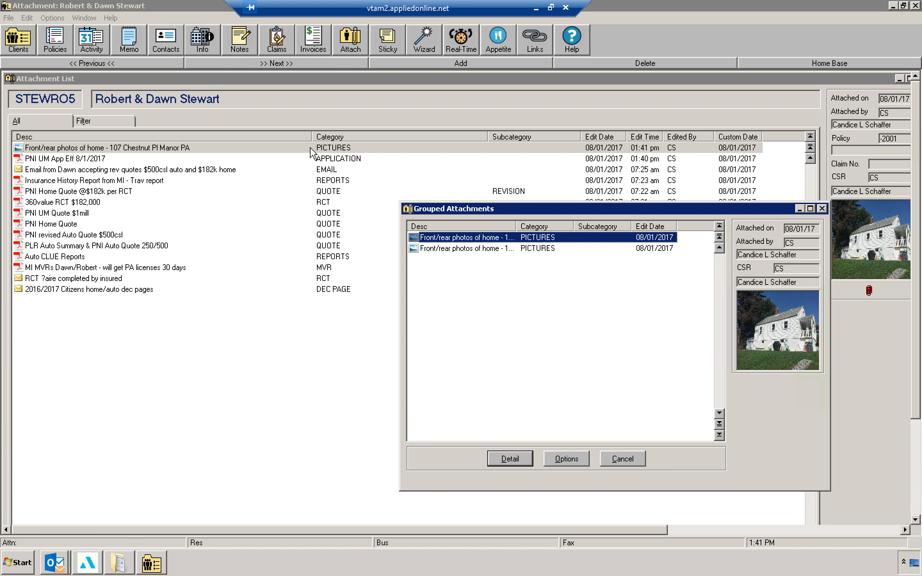
pyautogui.click(505, 248)
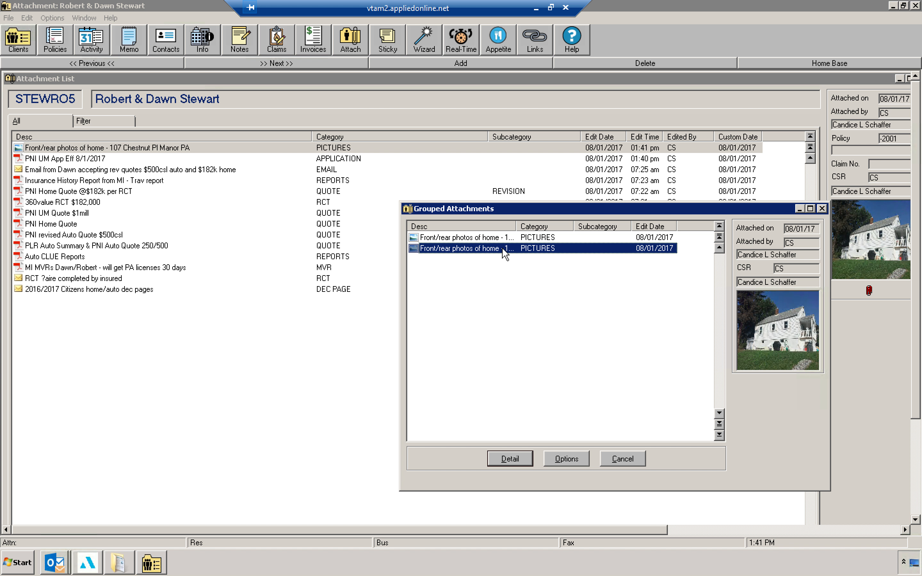
pyautogui.click(626, 461)
# Step: Drag the 'Stewart_home app PNI' file from My Documents onto the HOME policy
pyautogui.click(55, 51)
pyautogui.click(228, 148)
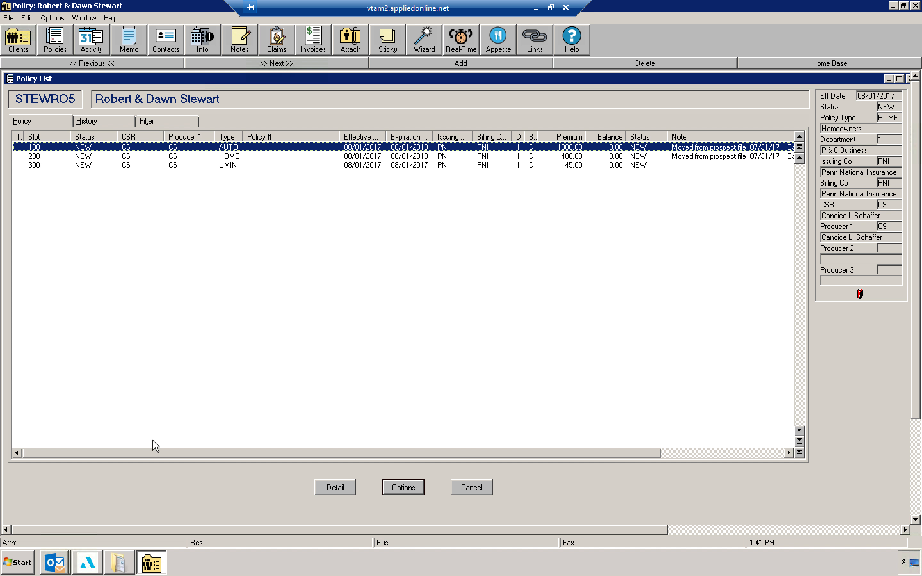
pyautogui.click(118, 562)
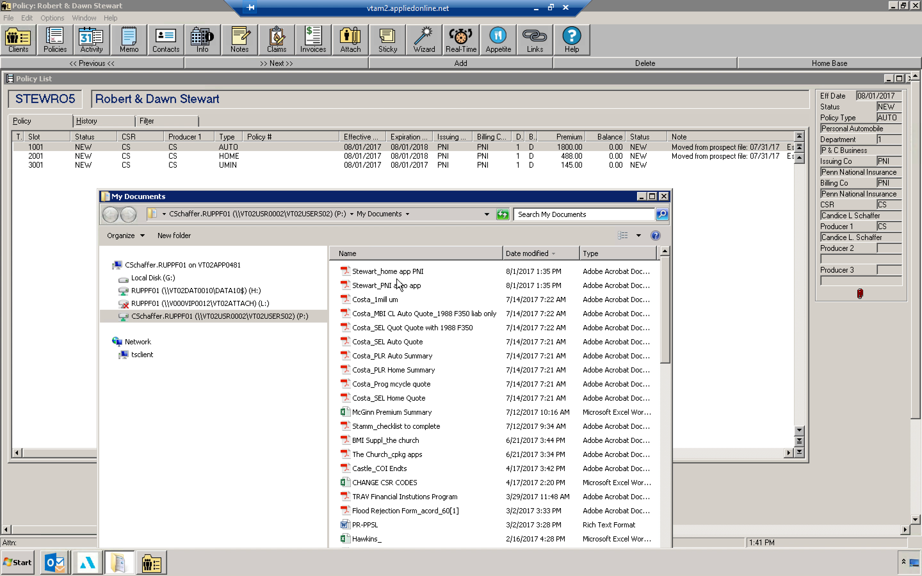
pyautogui.click(246, 156)
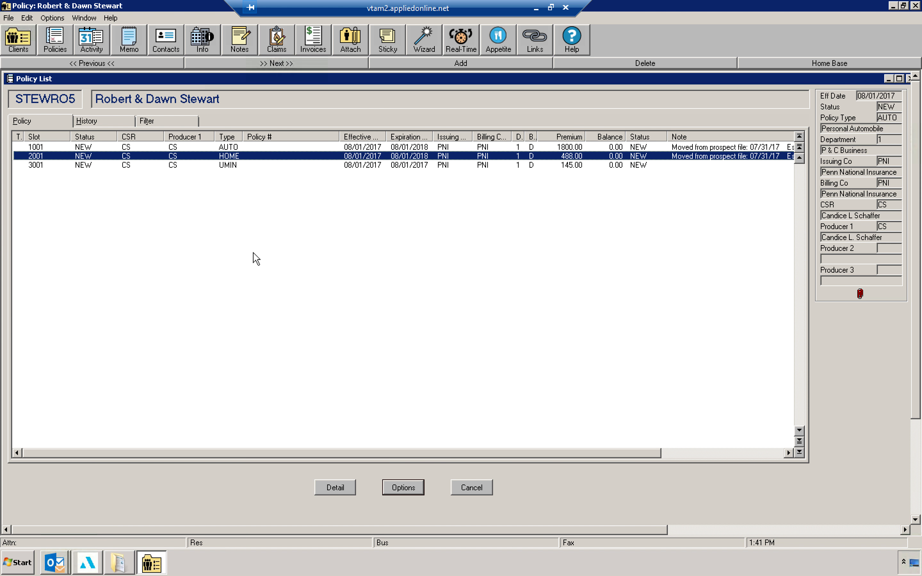
pyautogui.click(115, 566)
pyautogui.click(110, 556)
pyautogui.click(118, 535)
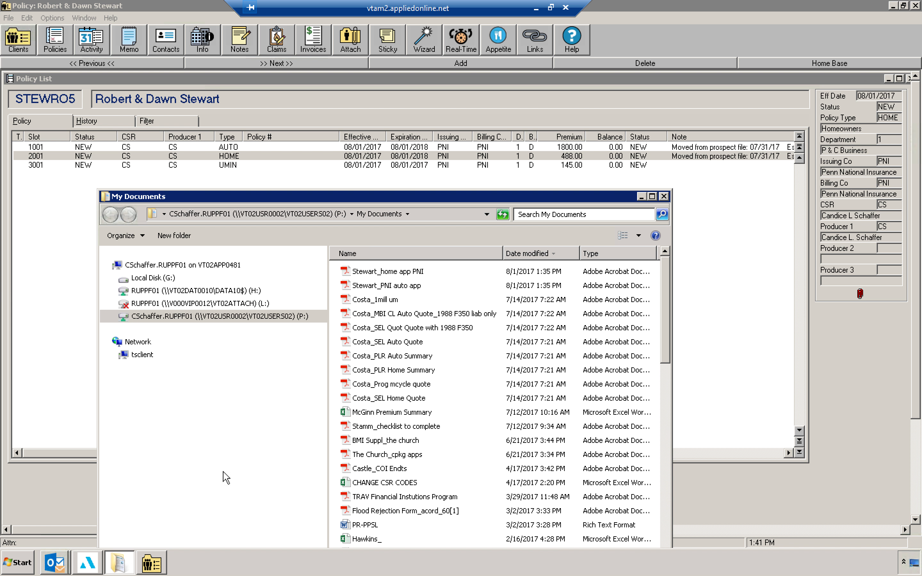
pyautogui.click(387, 272)
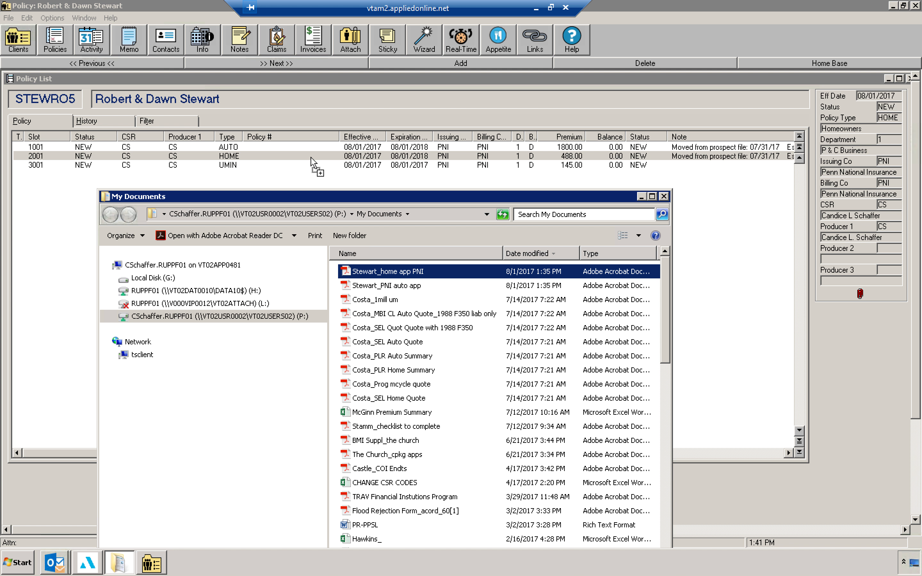
# Step: Set the attachment category to APPLICATION and the description to 'PNI Home App Eff 8/1/2017'
pyautogui.click(523, 226)
pyautogui.write('APPLICATION')
pyautogui.press('Tab')
pyautogui.press('Tab')
pyautogui.press('Tab')
pyautogui.write('PNI Home App Eff 8')
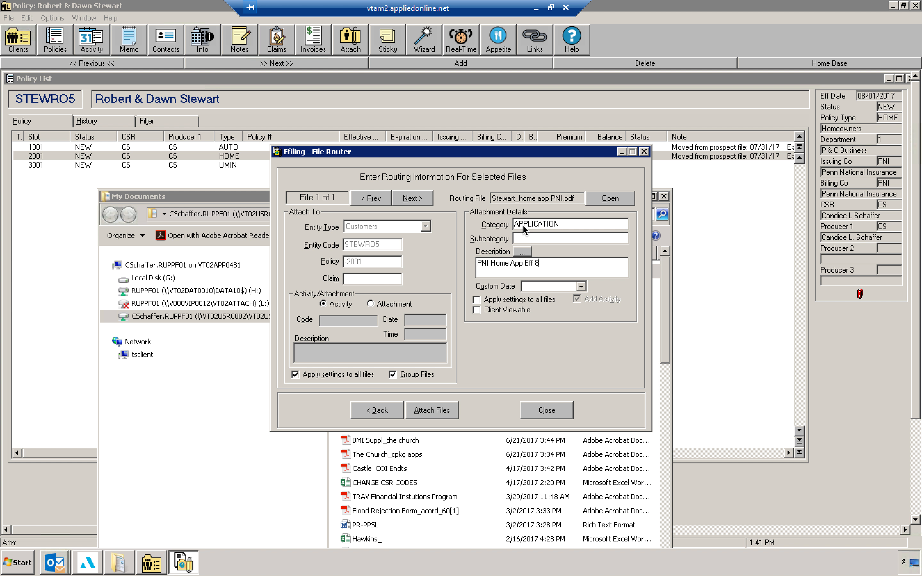
pyautogui.write('/1/2017')
# Step: Copy the description, attach the home application file, and paste the description into the new activity
pyautogui.moveTo(570, 264); pyautogui.dragTo(445, 249)
pyautogui.hotkey('ctrl', 'c')
pyautogui.click(434, 411)
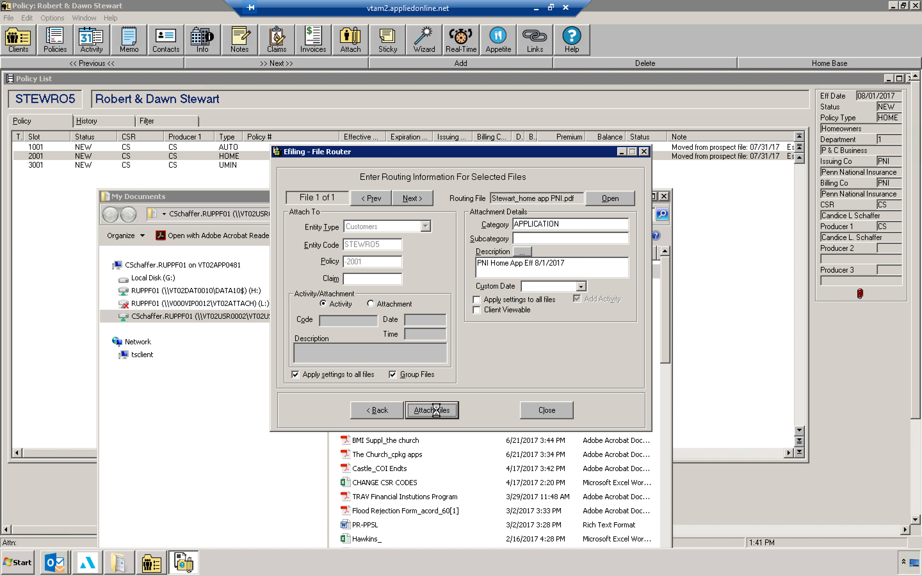
pyautogui.press('Tab')
pyautogui.hotkey('ctrl', 'v')
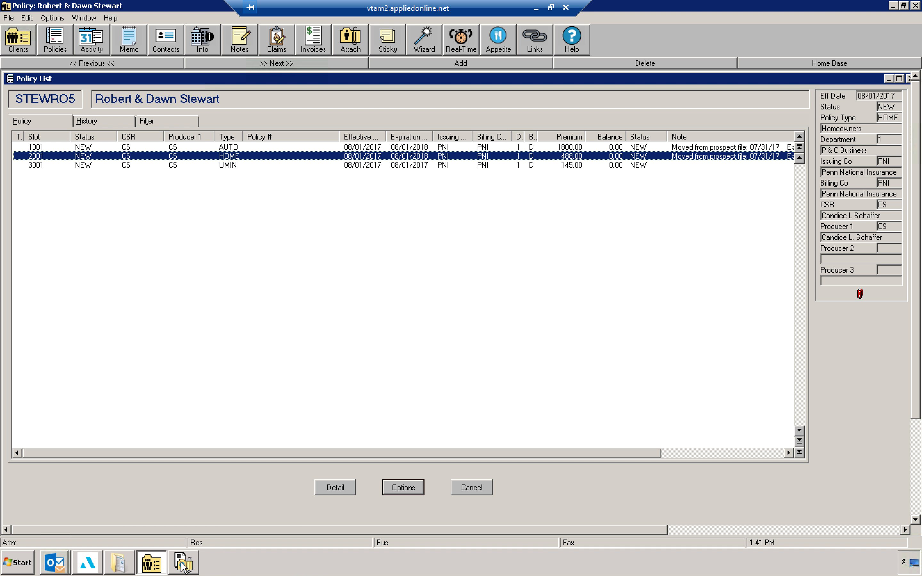
# Step: Mark the home application activity as not open and save it
pyautogui.click(633, 300)
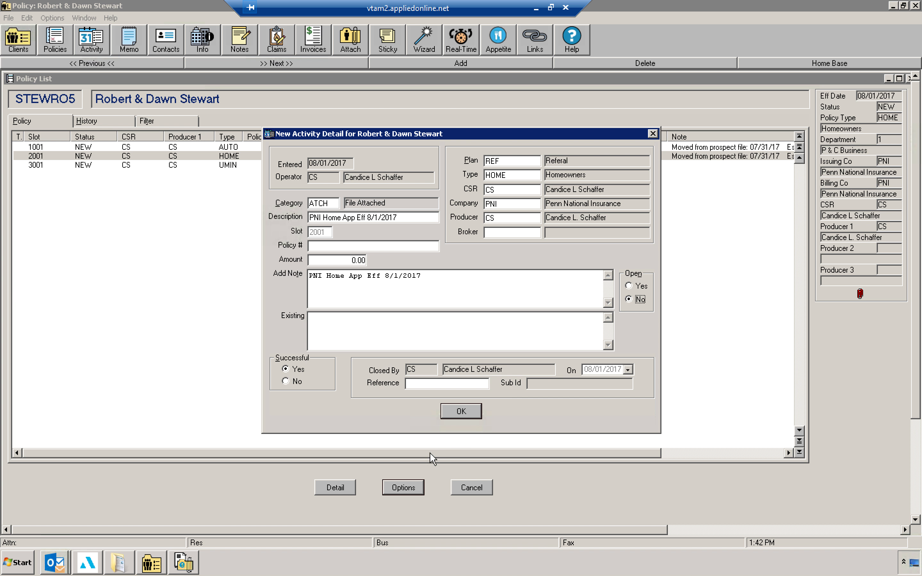
pyautogui.click(471, 411)
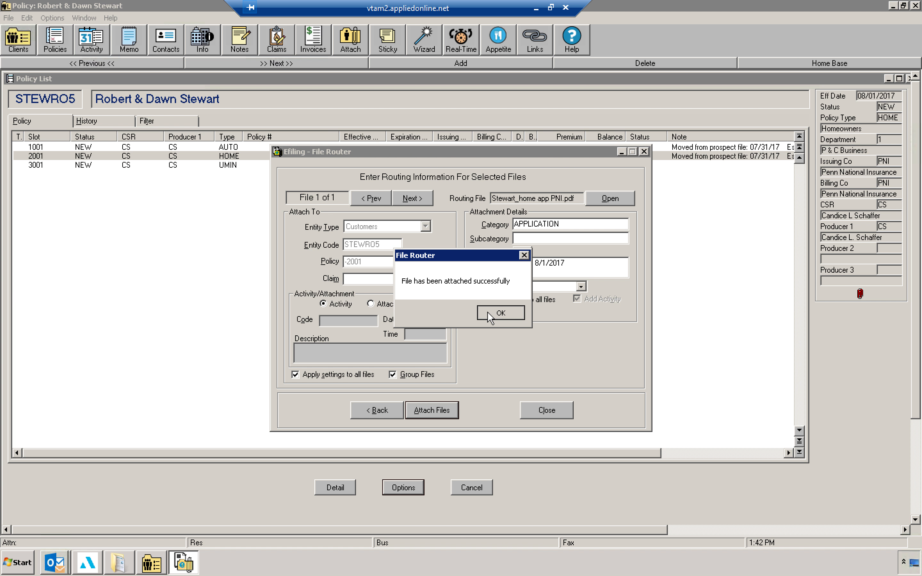
pyautogui.click(488, 313)
# Step: Drag the 'Stewart_PNI auto app' file from My Documents onto the AUTO policy
pyautogui.click(119, 564)
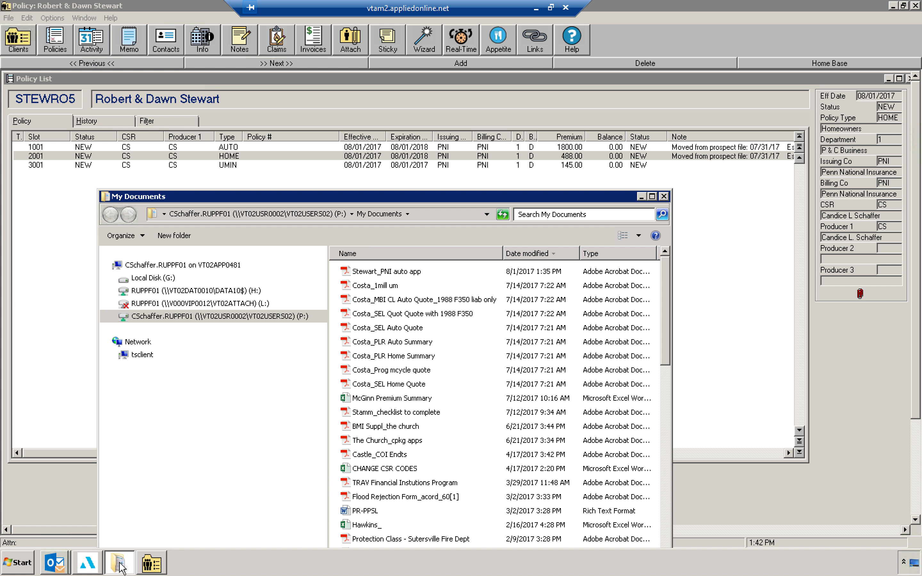
pyautogui.click(285, 147)
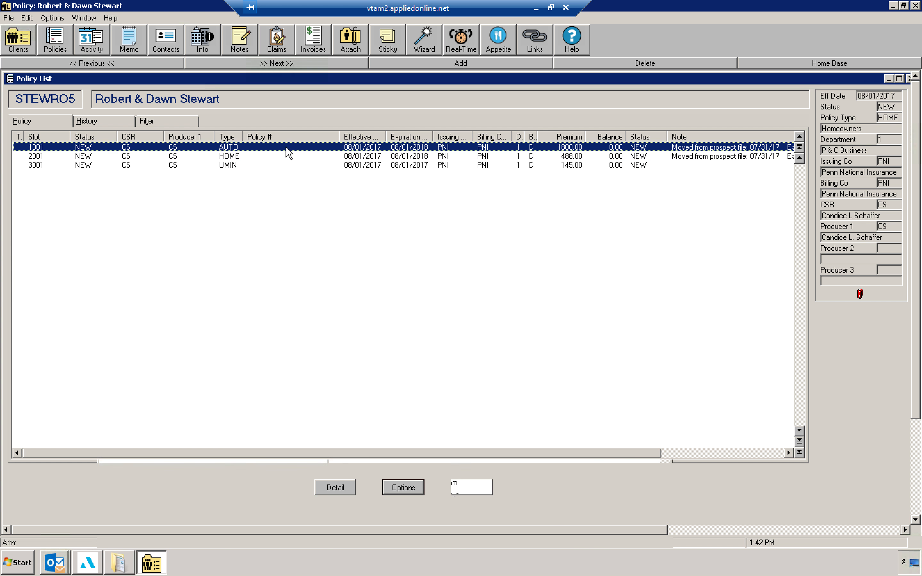
pyautogui.click(119, 563)
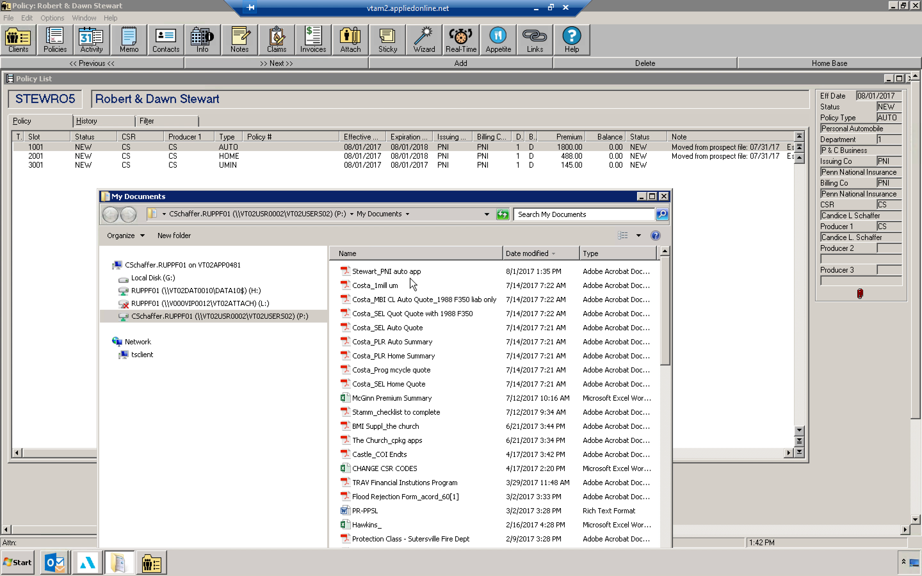
pyautogui.moveTo(413, 274); pyautogui.dragTo(379, 151)
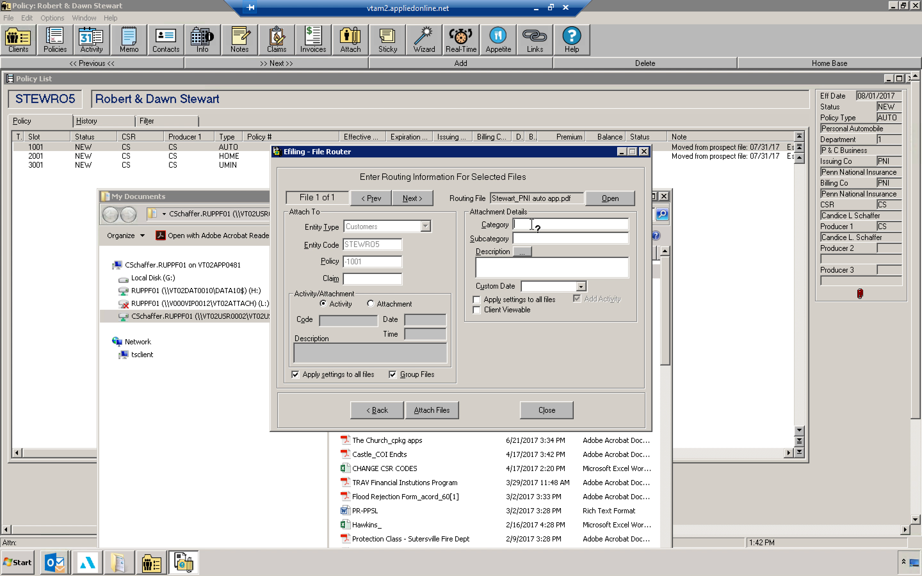
# Step: Set the attachment category to APPLICATION and the description to 'PNI Auto App Eff 8/1/2017'
pyautogui.click(531, 224)
pyautogui.write('APPLICATION')
pyautogui.press('Tab')
pyautogui.press('Tab')
pyautogui.press('Tab')
pyautogui.write('PNI Auto Ap')
pyautogui.press('BackSpace')
pyautogui.press('BackSpace')
pyautogui.write('App Eff 8/1/2017')
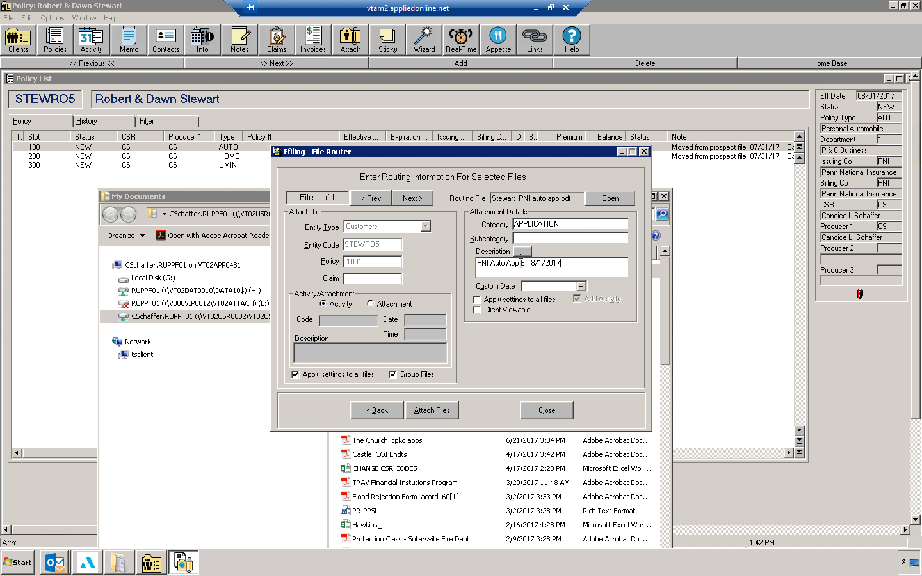
# Step: Copy the description, attach the auto application file, and paste the description into the new activity
pyautogui.moveTo(562, 266); pyautogui.dragTo(469, 265)
pyautogui.hotkey('ctrl', 'c')
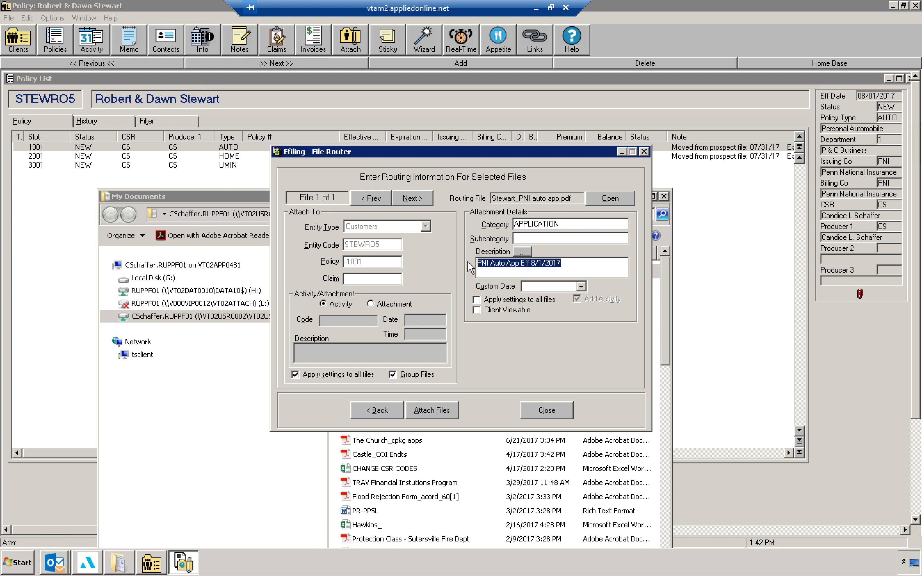
pyautogui.click(441, 411)
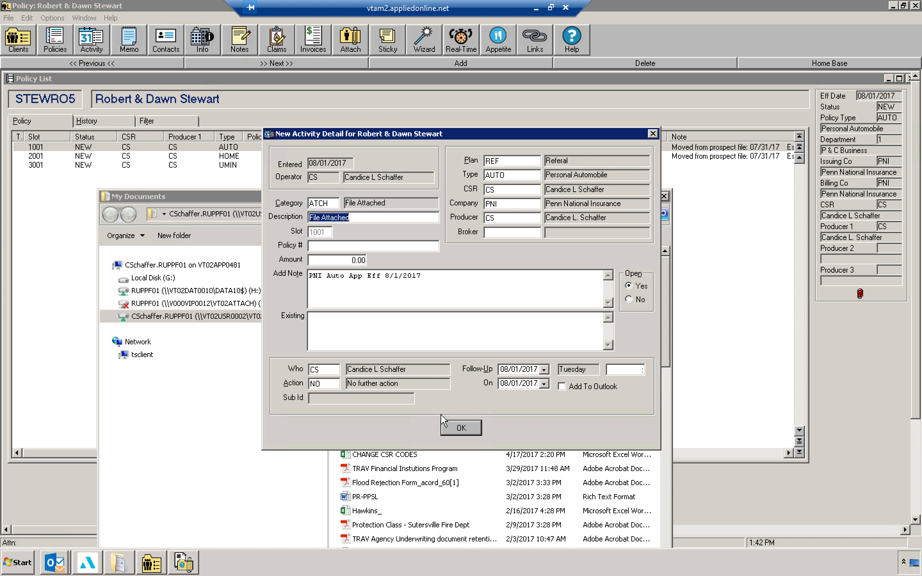
pyautogui.hotkey('ctrl', 'v')
# Step: Mark the auto application activity as not open and save it
pyautogui.click(639, 297)
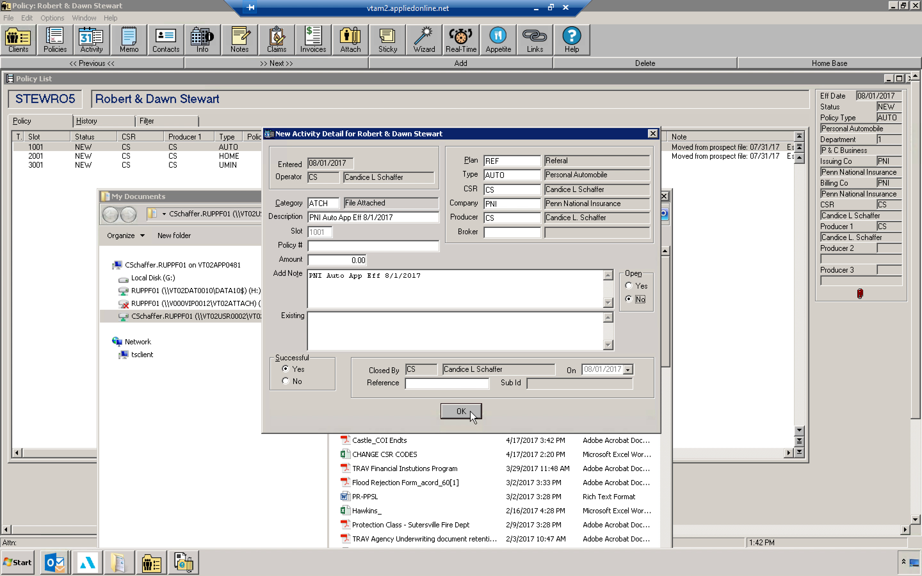
pyautogui.click(470, 411)
pyautogui.click(499, 313)
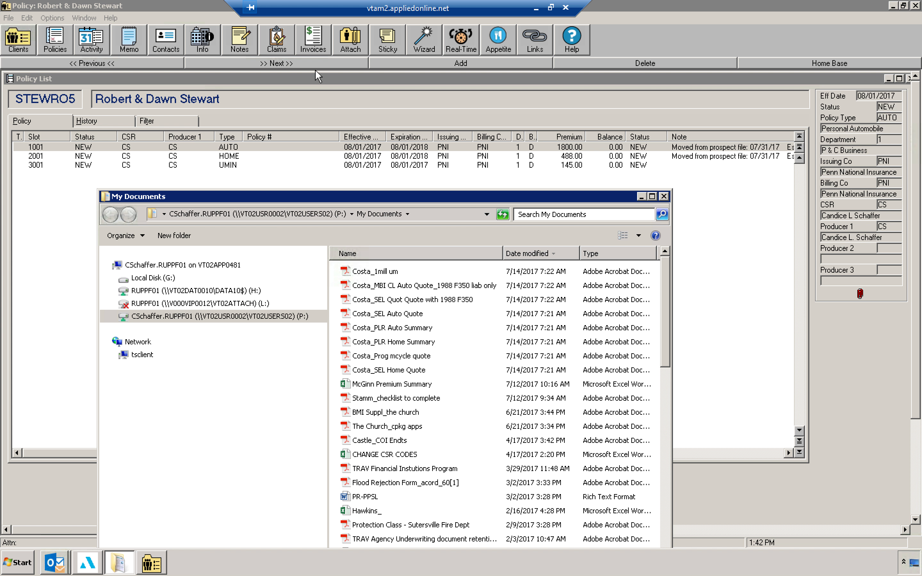
# Step: Review the client's attachment list for the AUTO and HOME policies
pyautogui.click(351, 38)
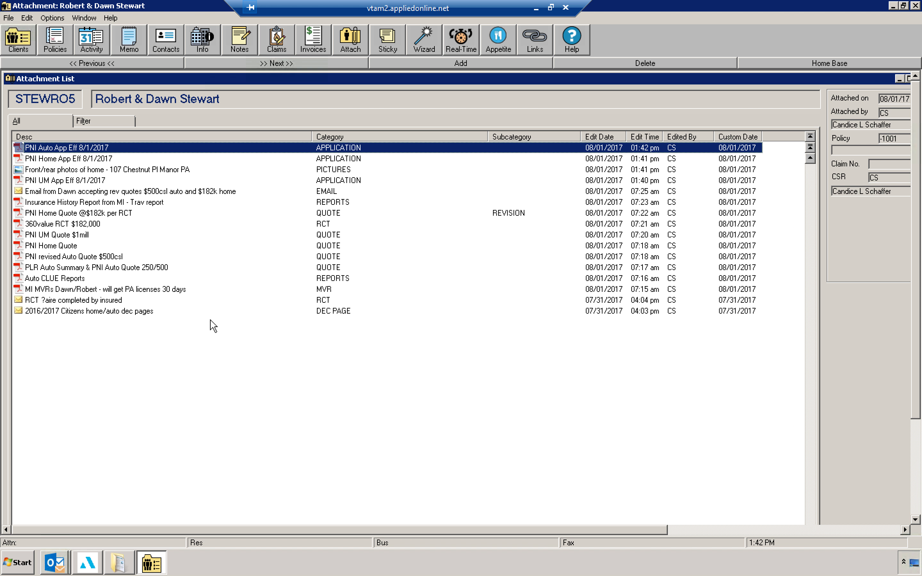
pyautogui.click(321, 225)
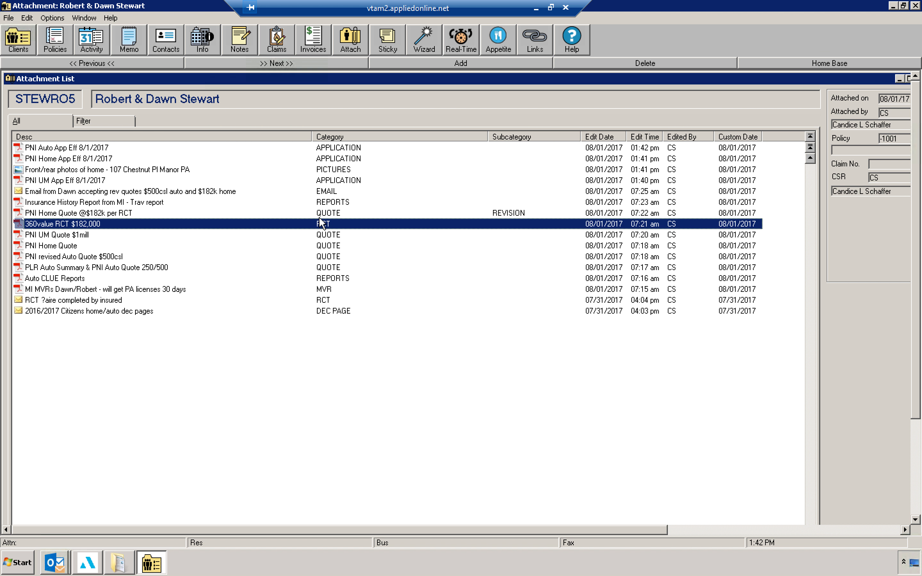
pyautogui.click(321, 291)
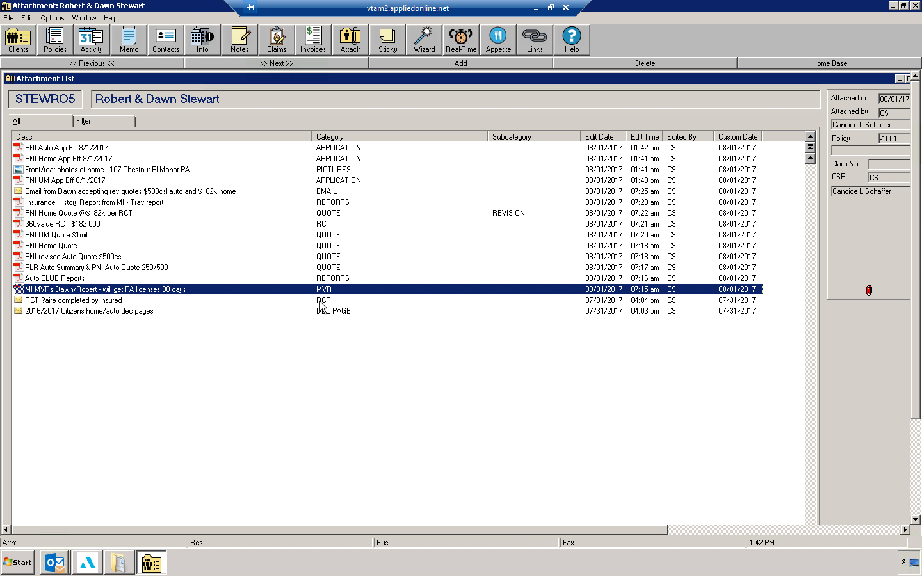
pyautogui.click(66, 42)
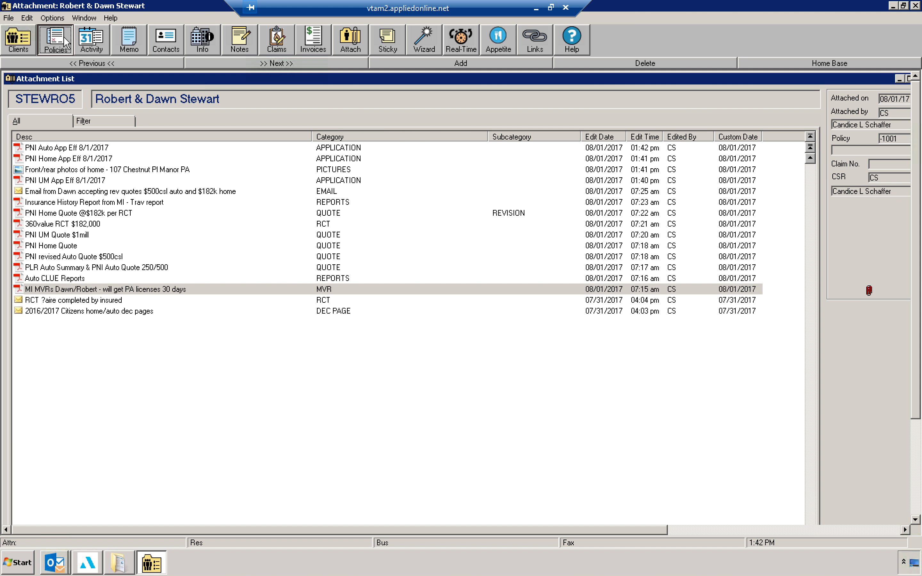
pyautogui.click(246, 158)
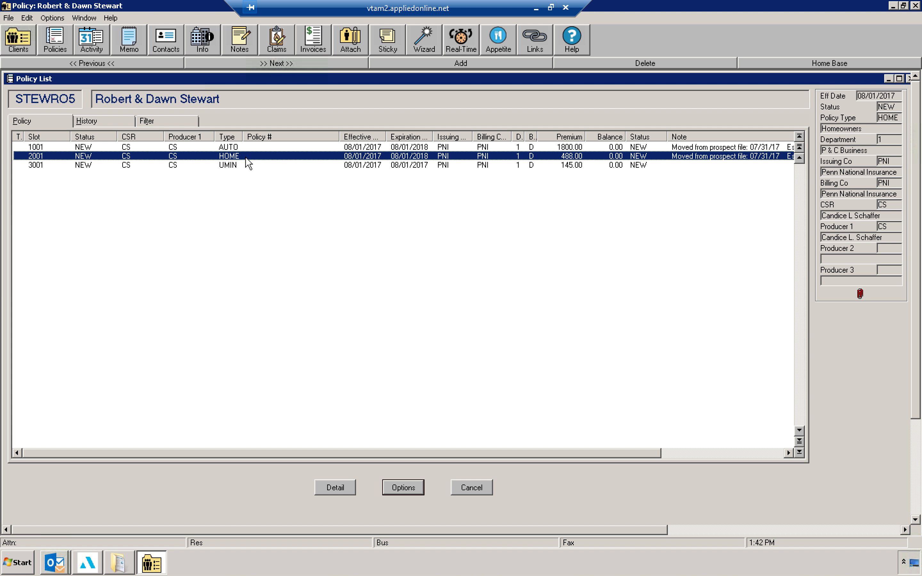
pyautogui.click(347, 43)
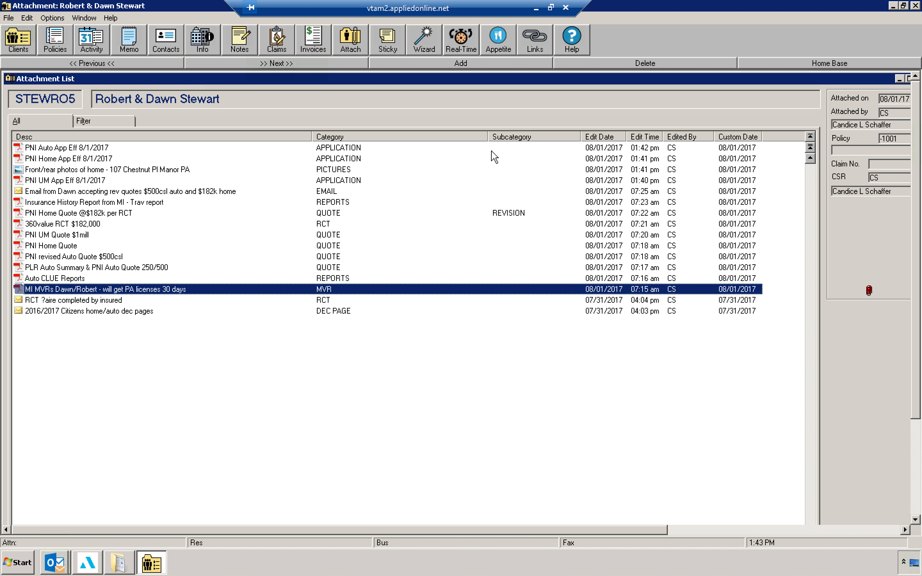
pyautogui.click(52, 46)
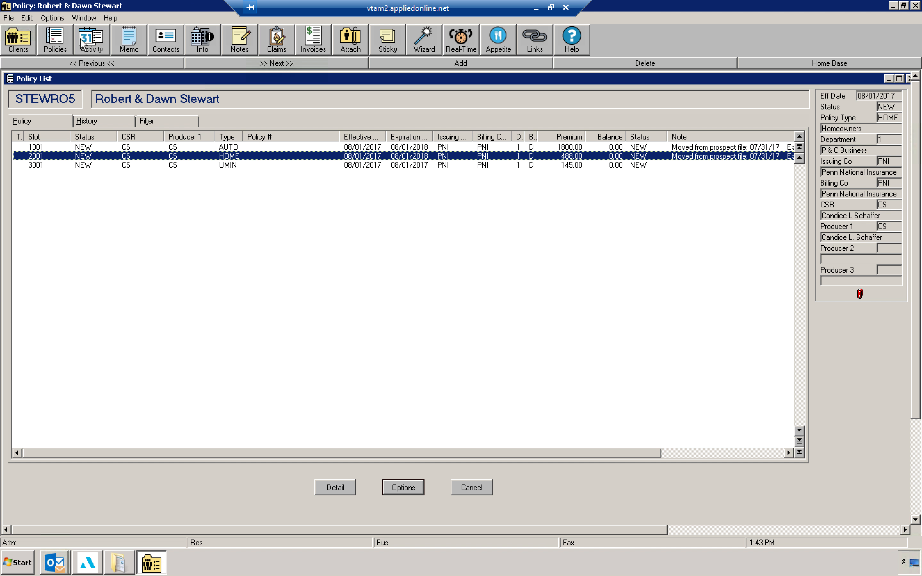
# Step: Review the client's open activities and the full activity list
pyautogui.click(96, 50)
pyautogui.click(112, 122)
pyautogui.click(270, 168)
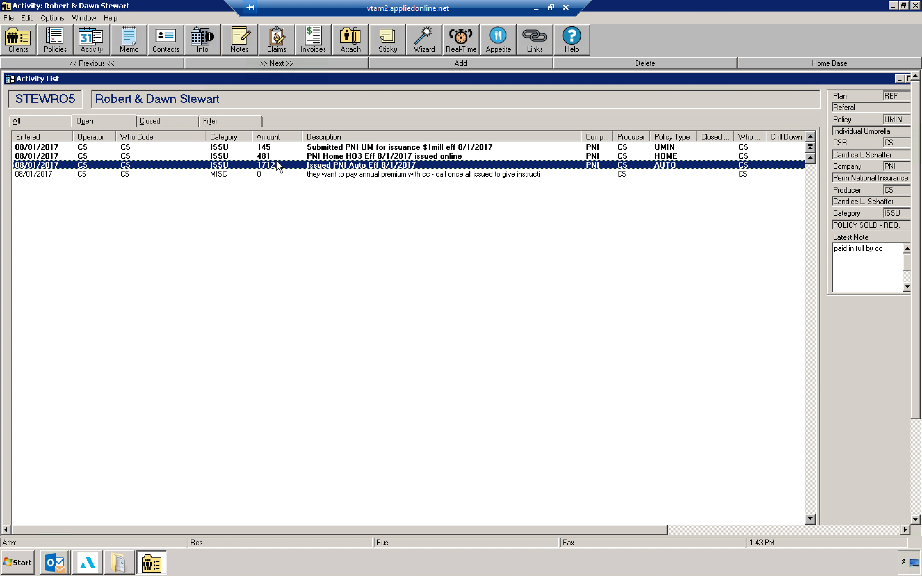
pyautogui.click(61, 123)
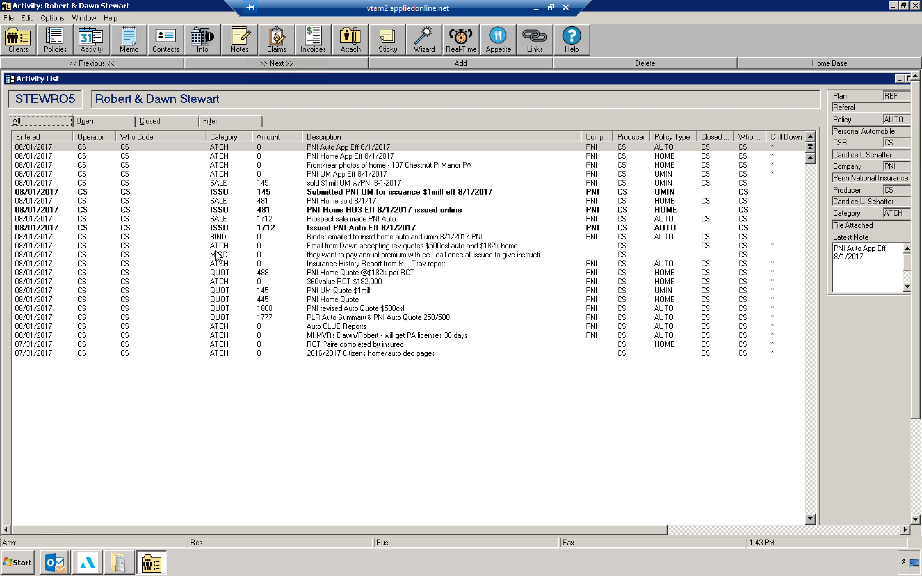
pyautogui.click(237, 274)
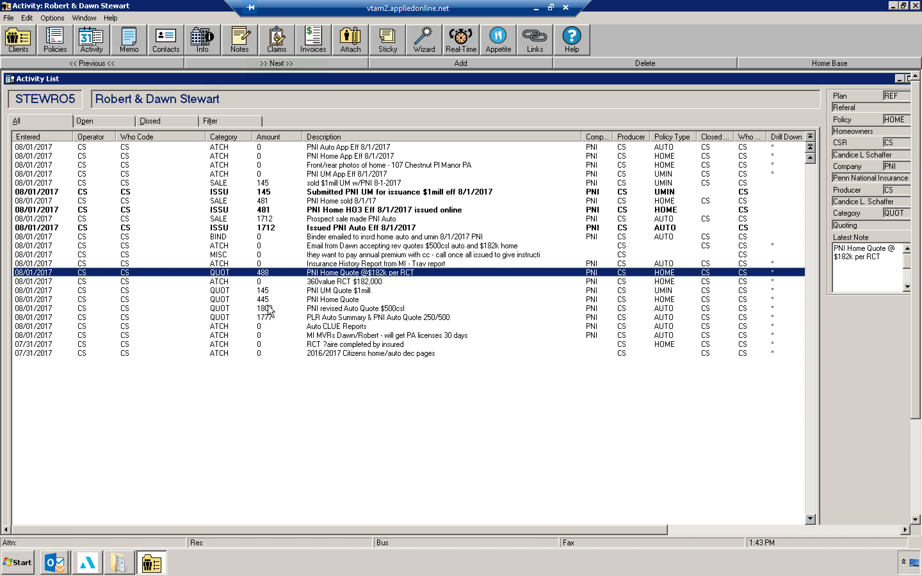
pyautogui.click(342, 310)
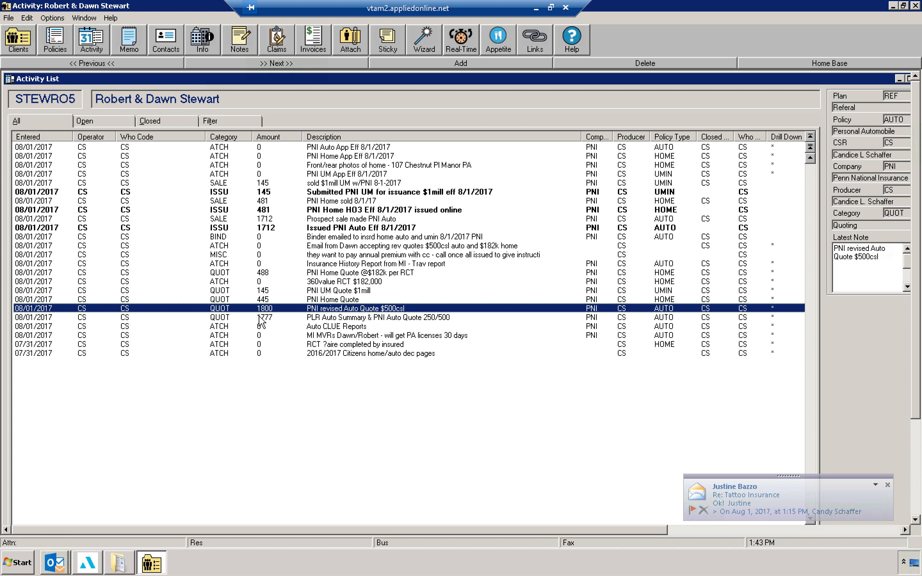
pyautogui.click(245, 228)
pyautogui.click(249, 210)
pyautogui.click(251, 193)
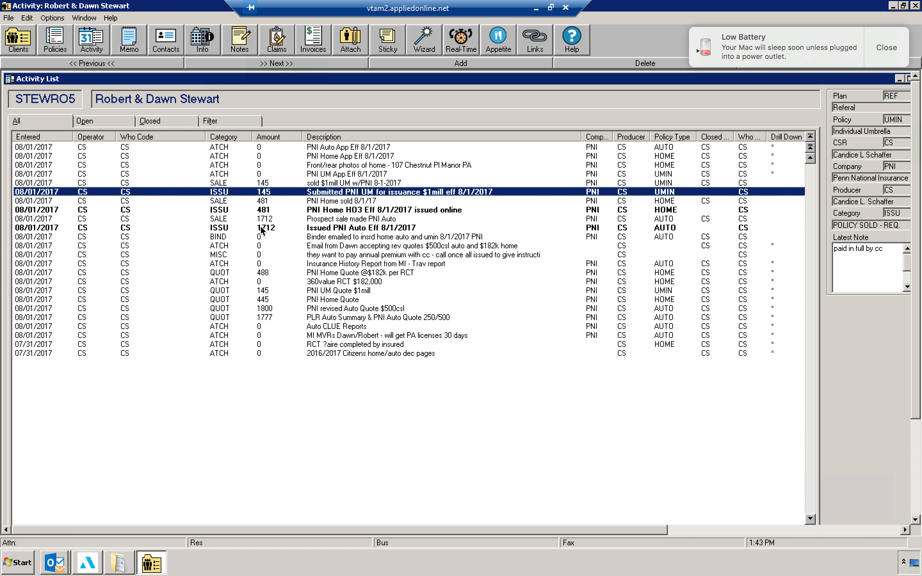
pyautogui.click(54, 42)
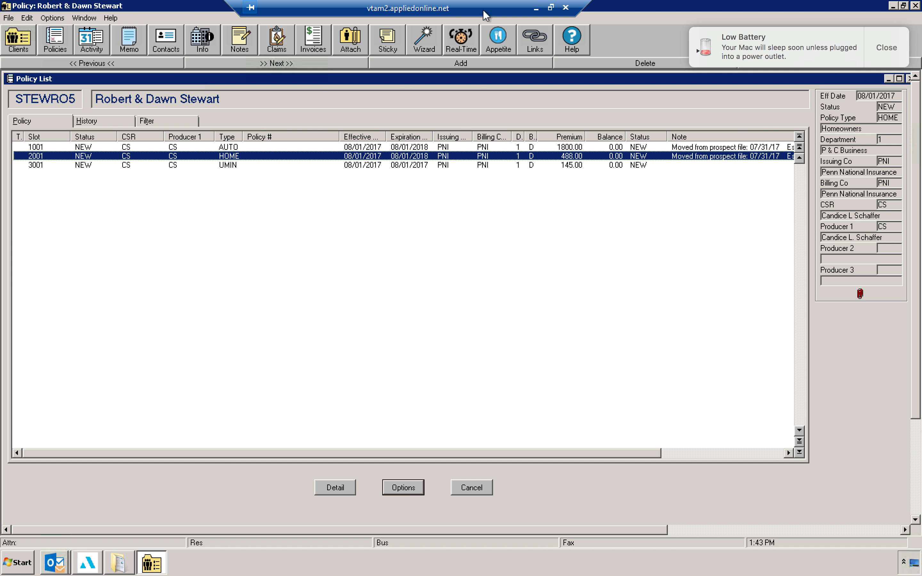
pyautogui.click(537, 9)
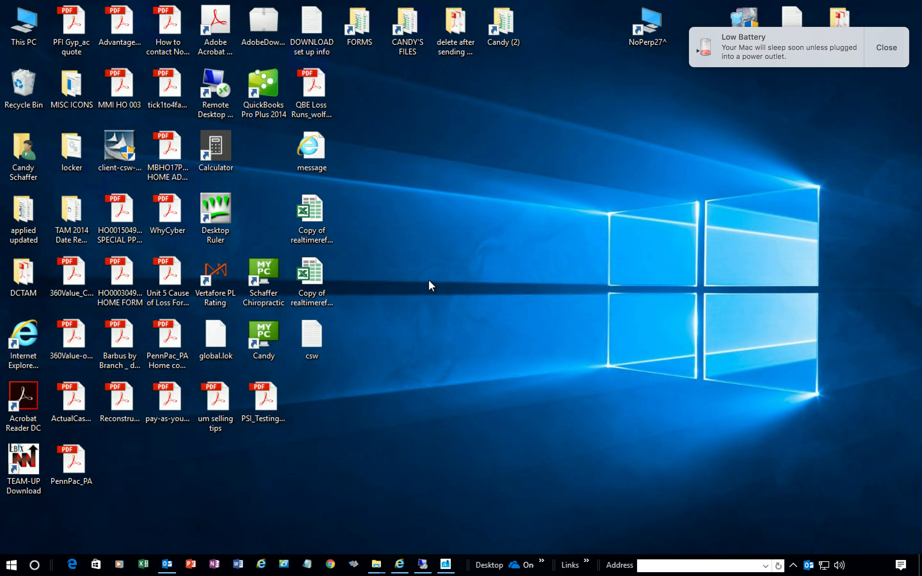
pyautogui.moveTo(38, 3)
pyautogui.click(38, 21)
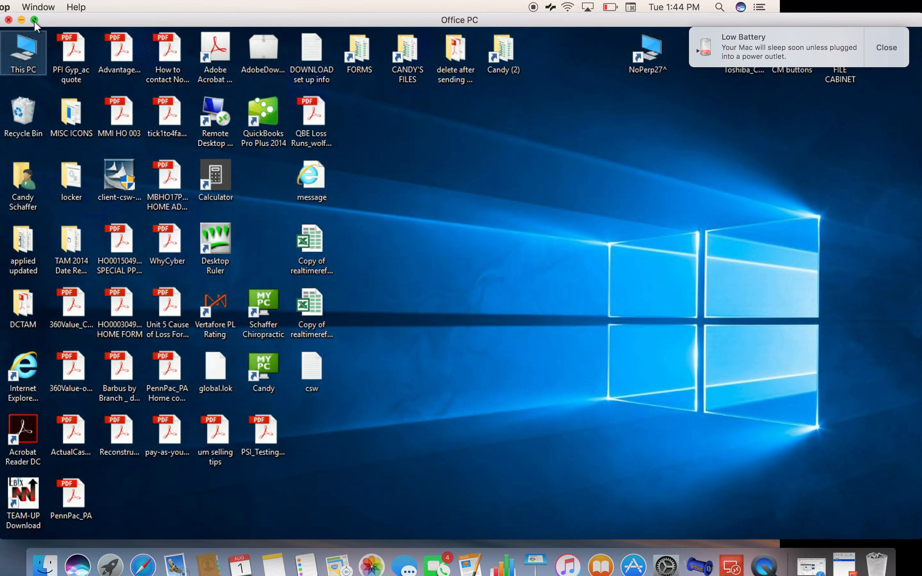
pyautogui.click(22, 21)
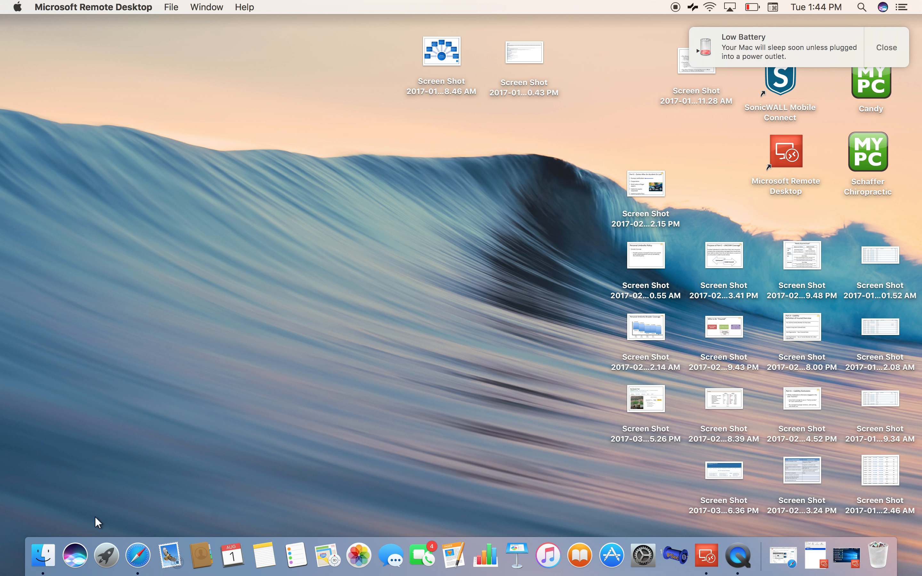
pyautogui.click(748, 557)
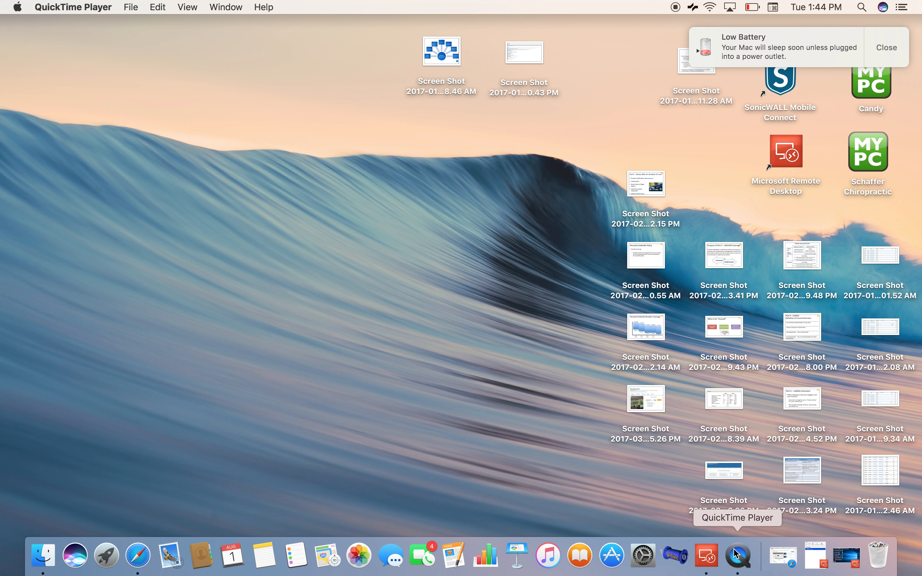
pyautogui.click(127, 10)
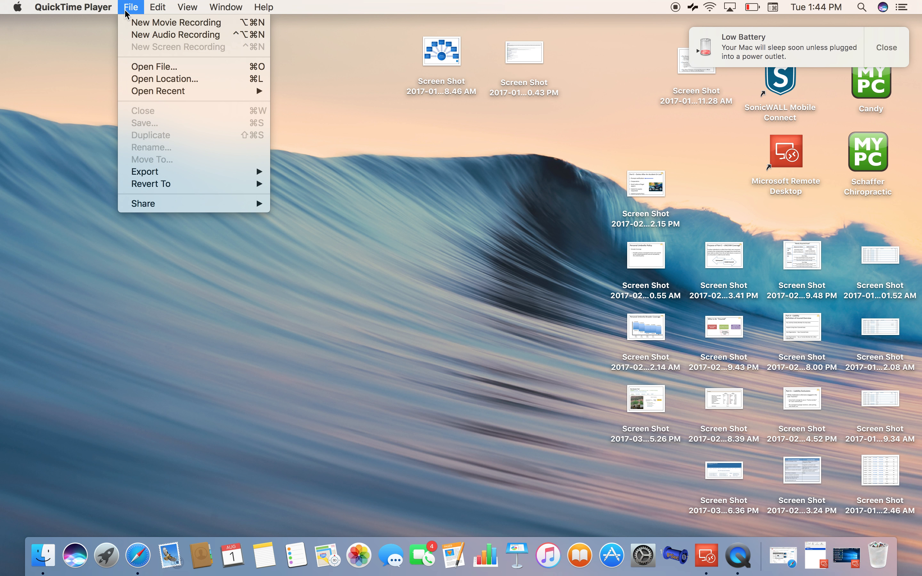
pyautogui.moveTo(81, 11)
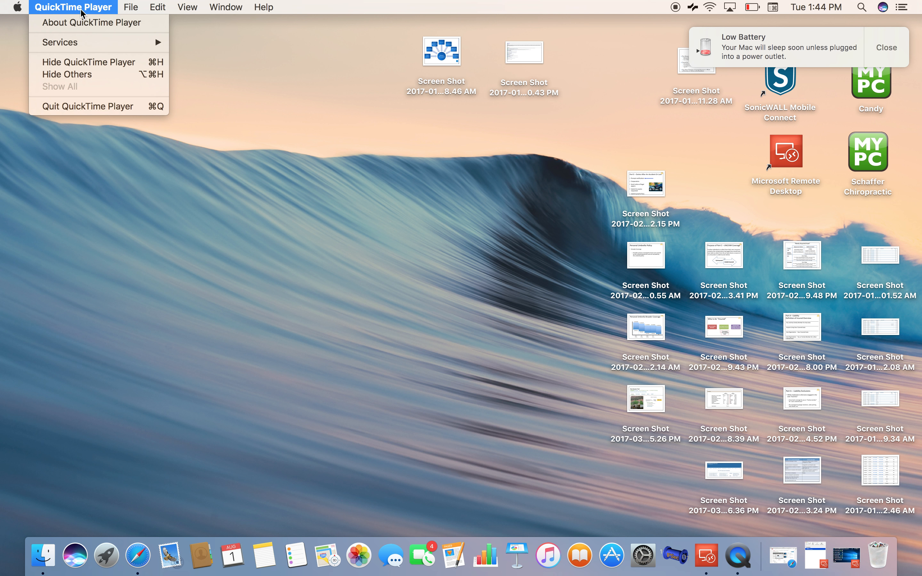
pyautogui.click(82, 107)
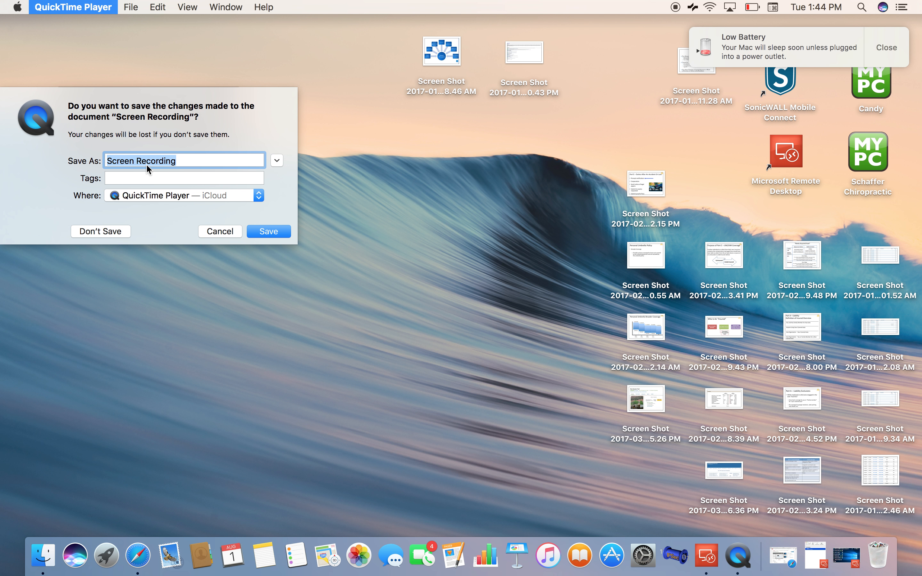
pyautogui.click(186, 163)
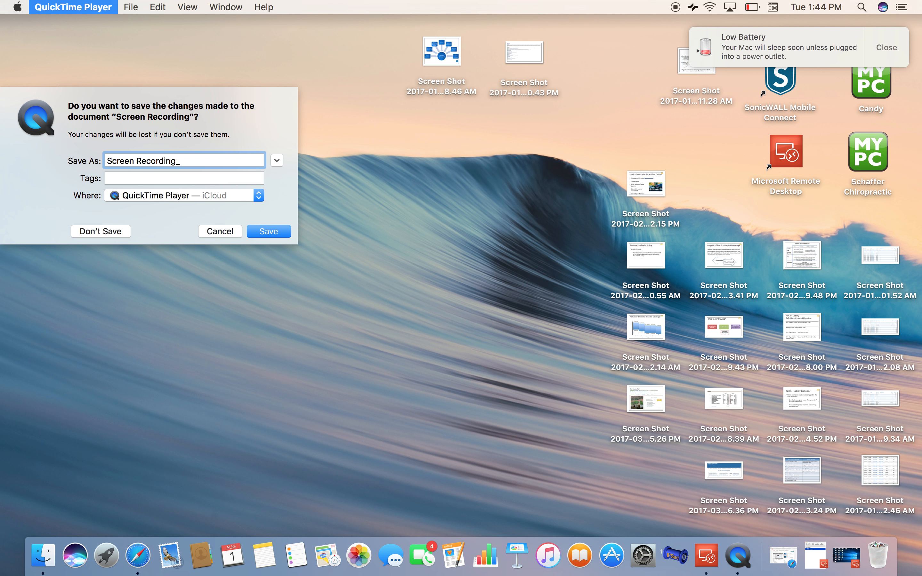
pyautogui.write('New Business Activities and ')
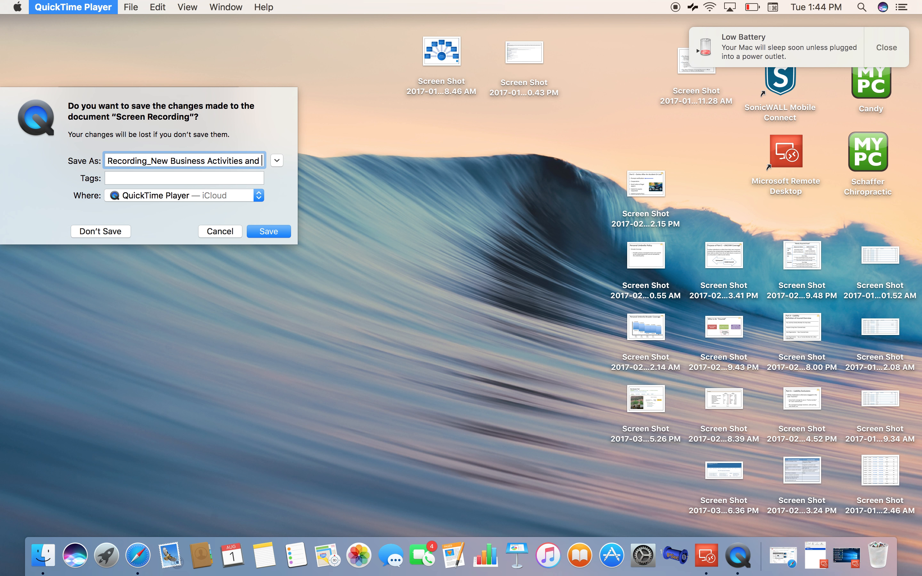
pyautogui.write('Attaching')
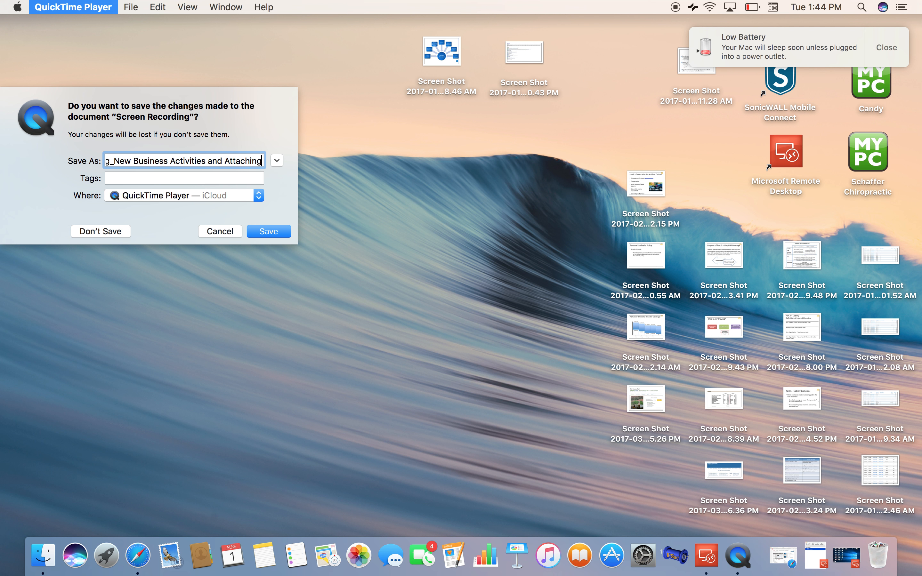